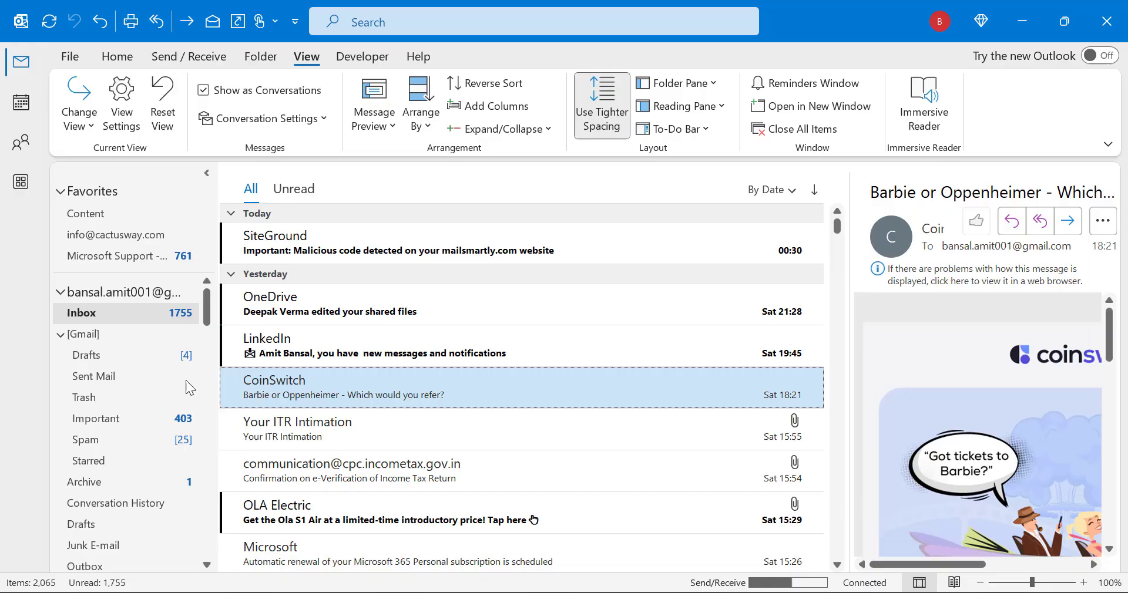
Step: Open the Inbox of the Outlook.com account further down the folder list
scroll(145, 396, down, 5)
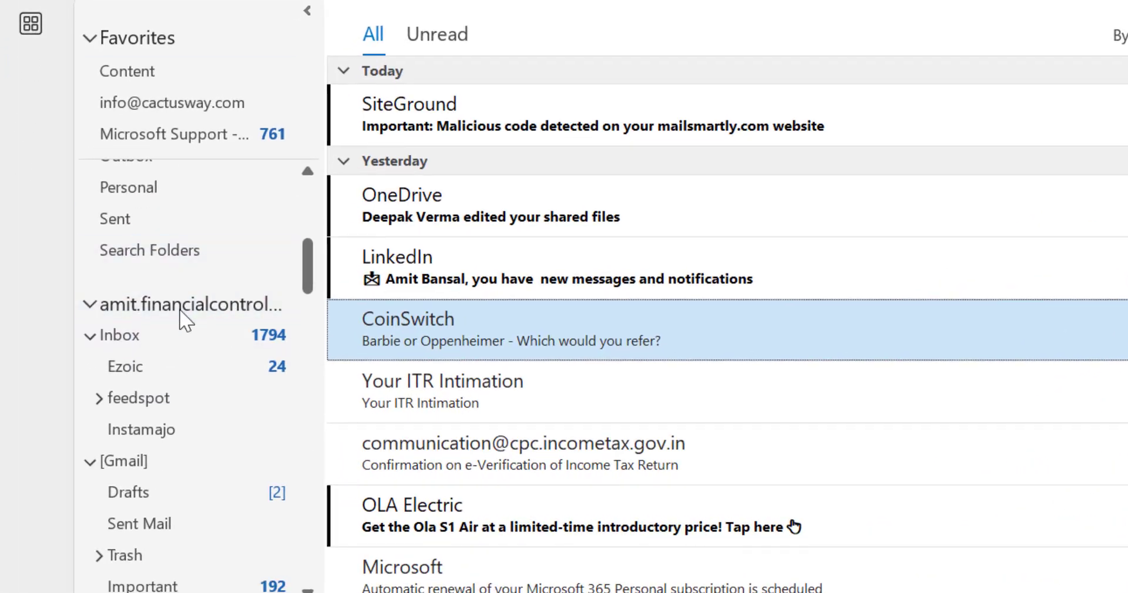
scroll(198, 238, down, 3)
scroll(198, 238, down, 10)
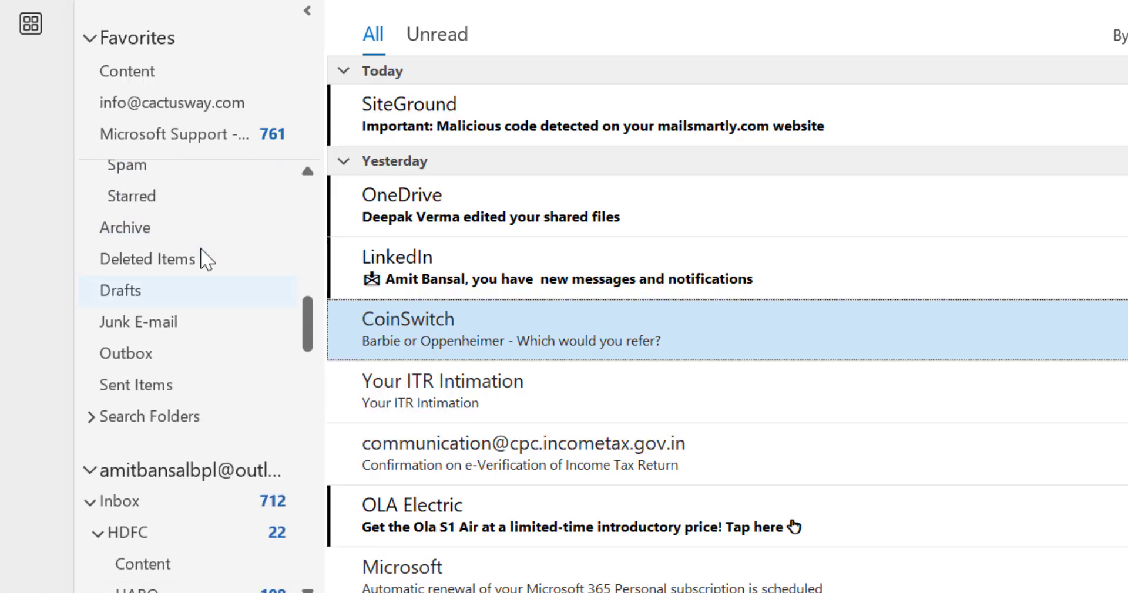
click(160, 266)
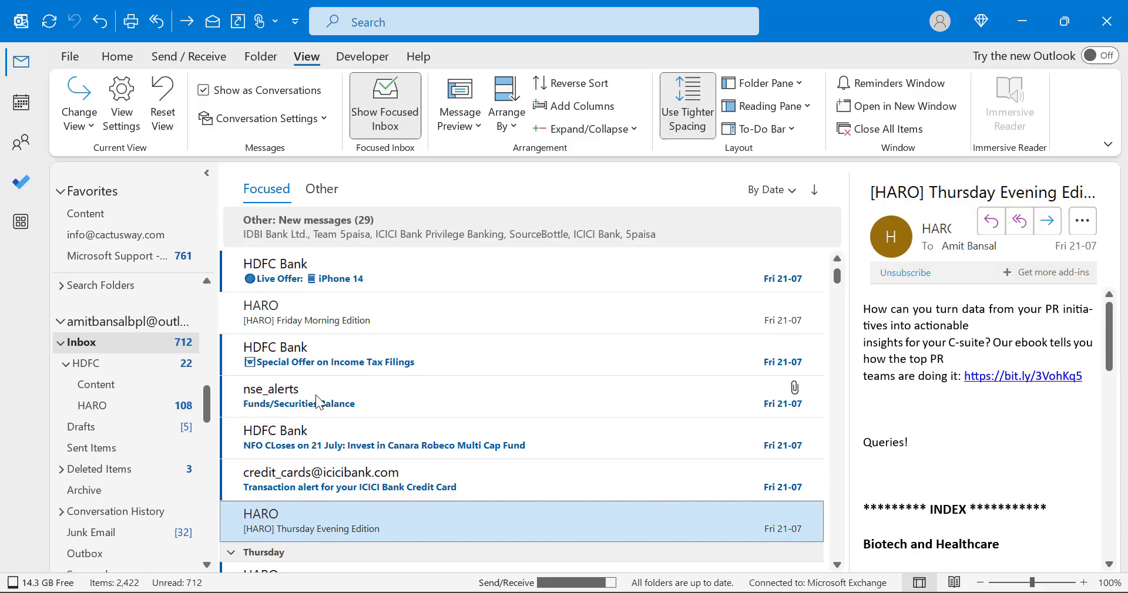
Step: Find the HARO Friday Morning Edition message in the focused Inbox and copy its sender's e-mail address
scroll(552, 323, down, 1)
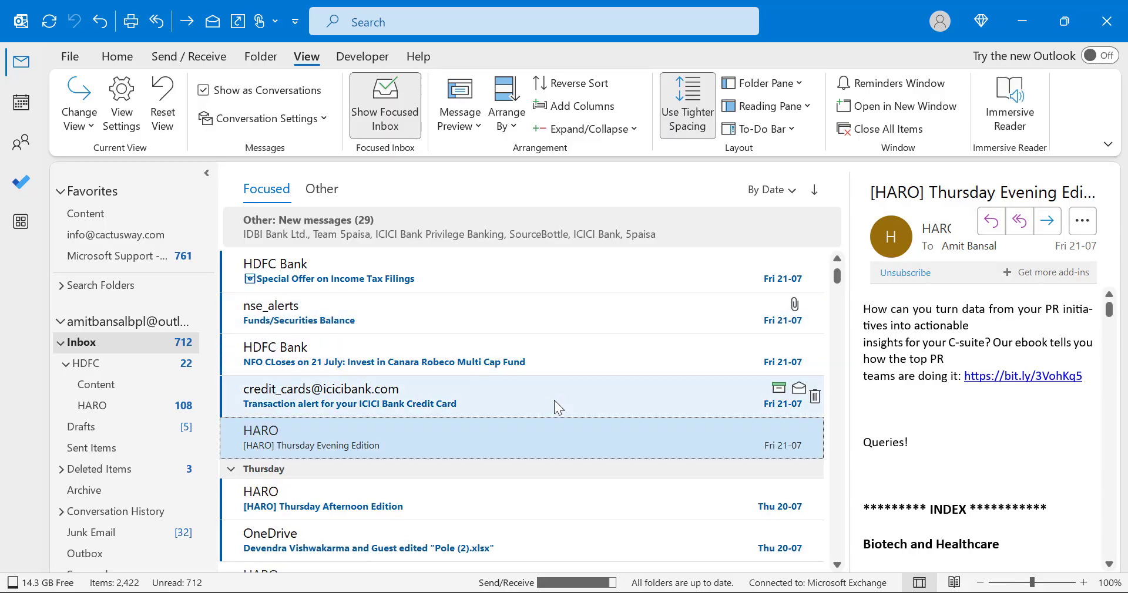
scroll(554, 401, up, 2)
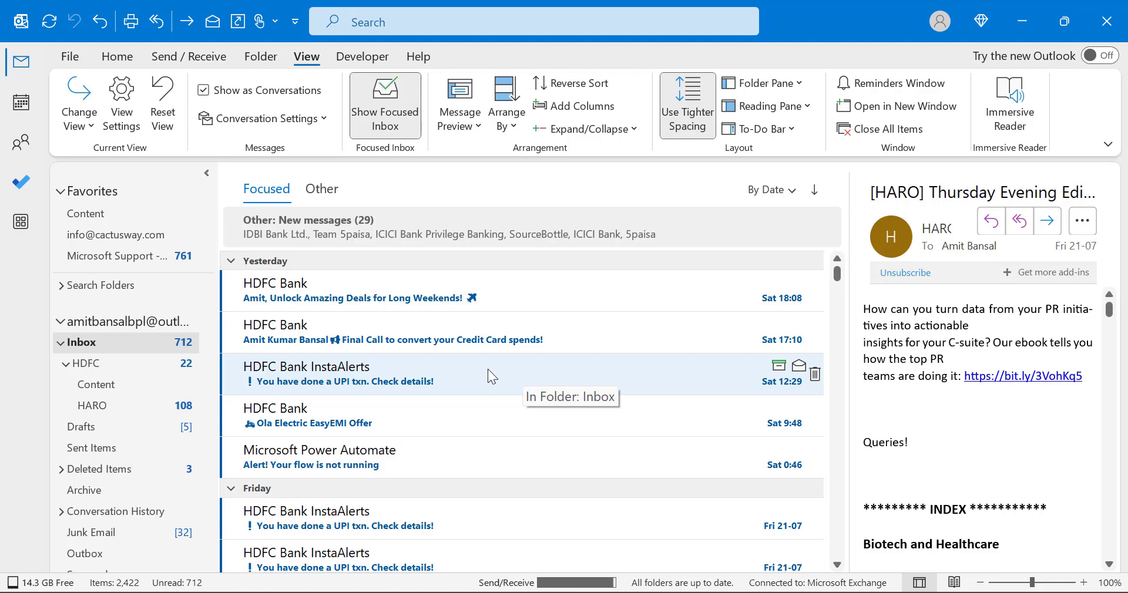
scroll(481, 362, down, 5)
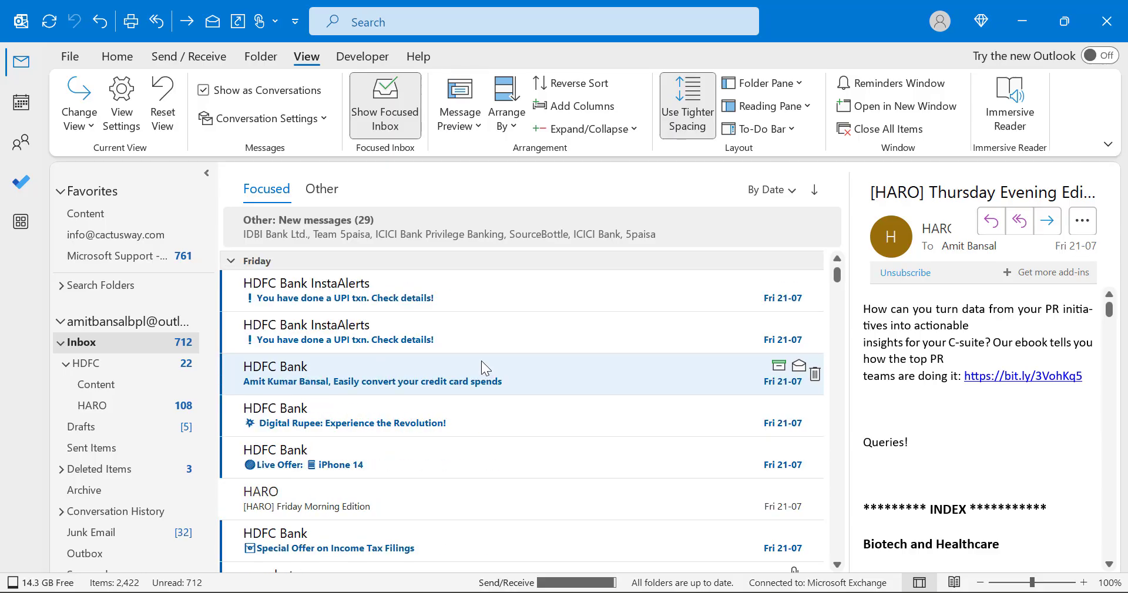
scroll(566, 376, up, 5)
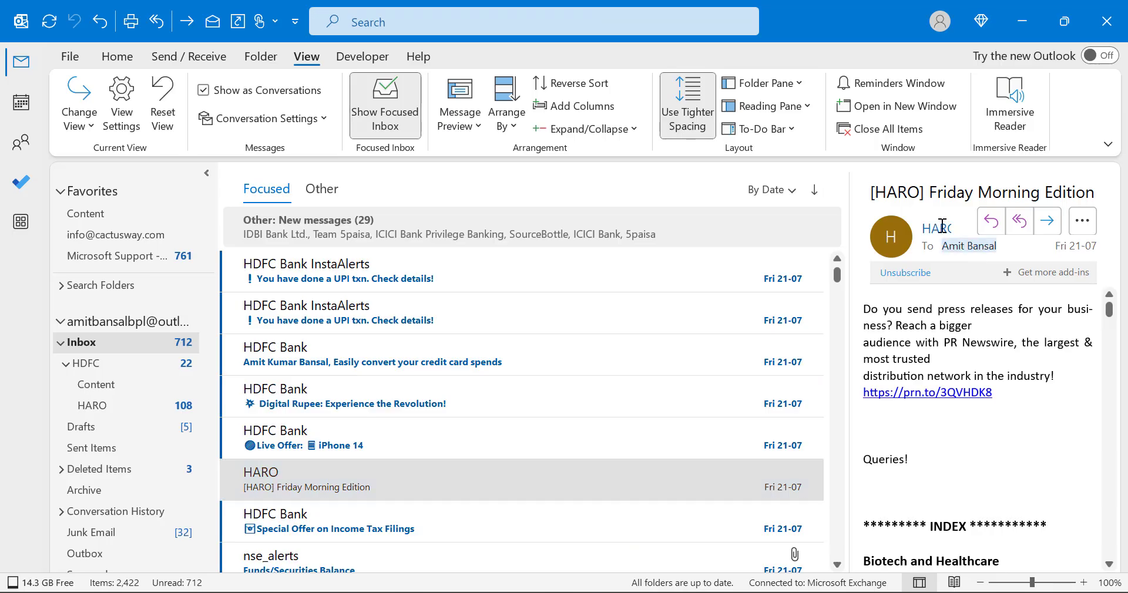
right_click(941, 225)
click(985, 267)
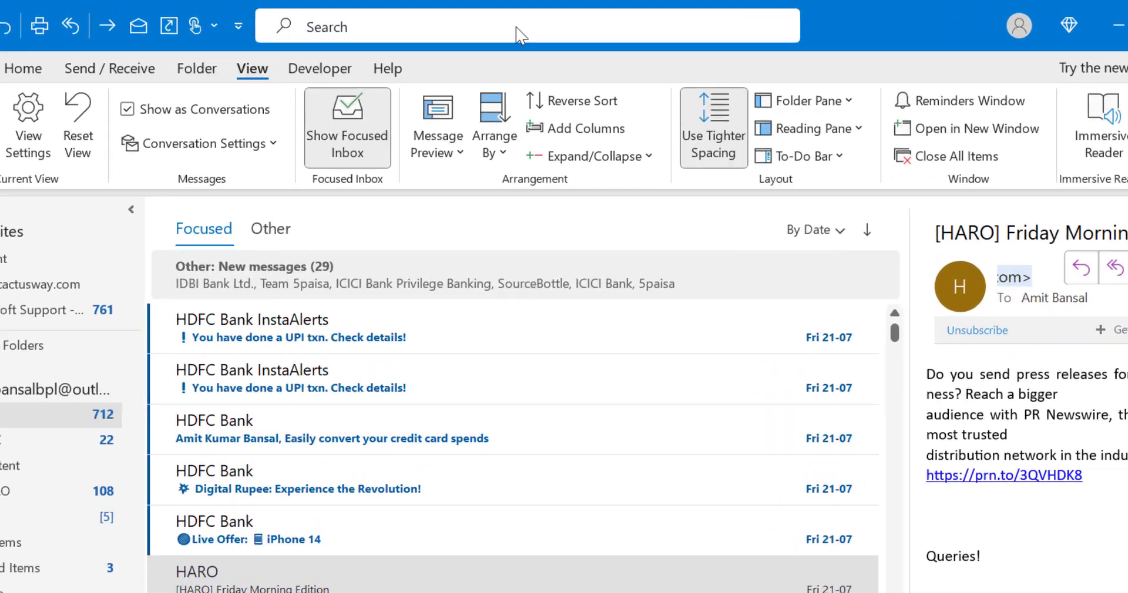
Step: Search the current mailbox for messages from the copied HARO sender address
click(529, 25)
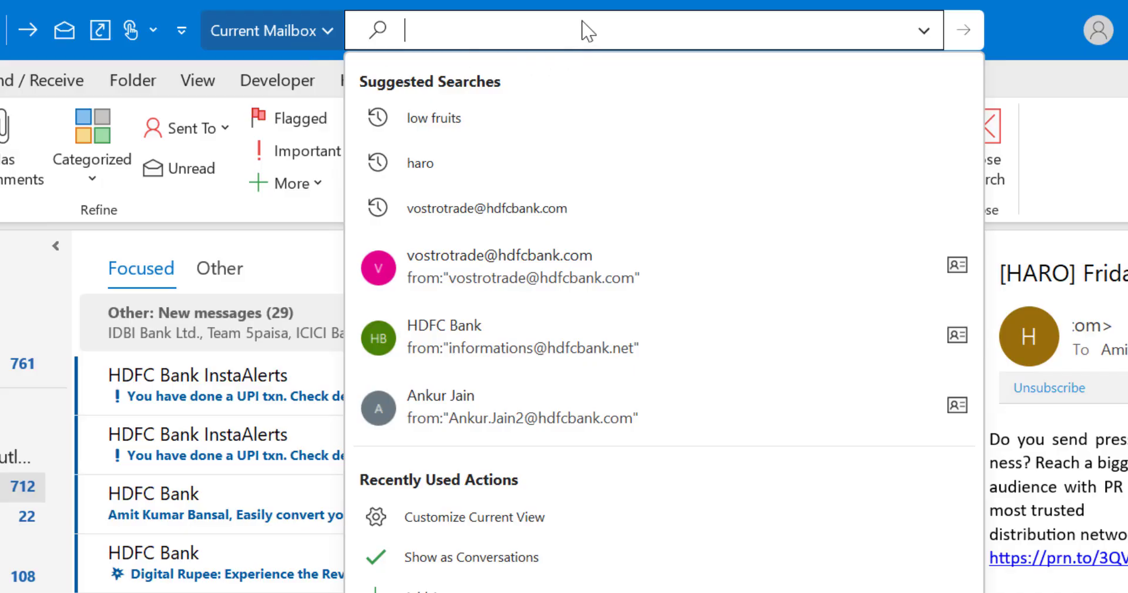
key(ctrl+v)
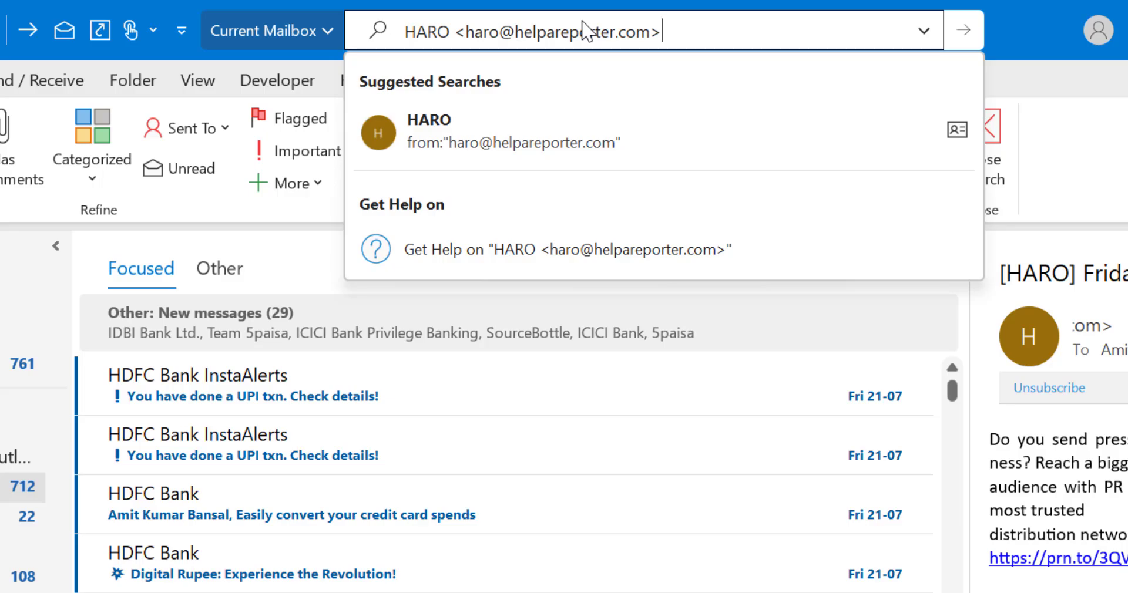
key(Return)
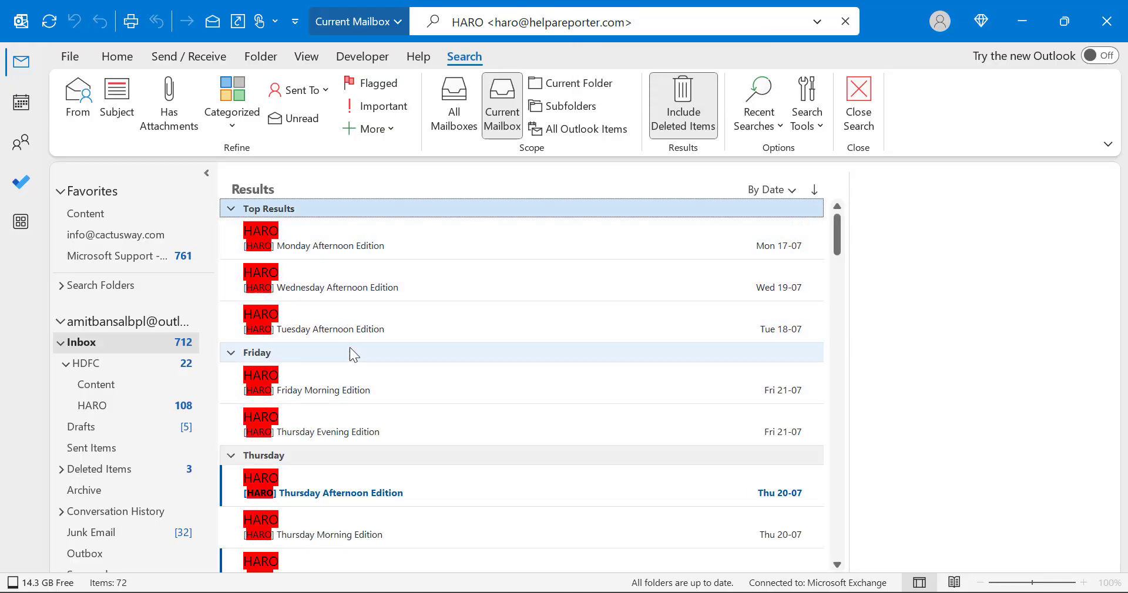
Step: Look through the HARO search results from newest to older editions and close the search
scroll(350, 352, down, 6)
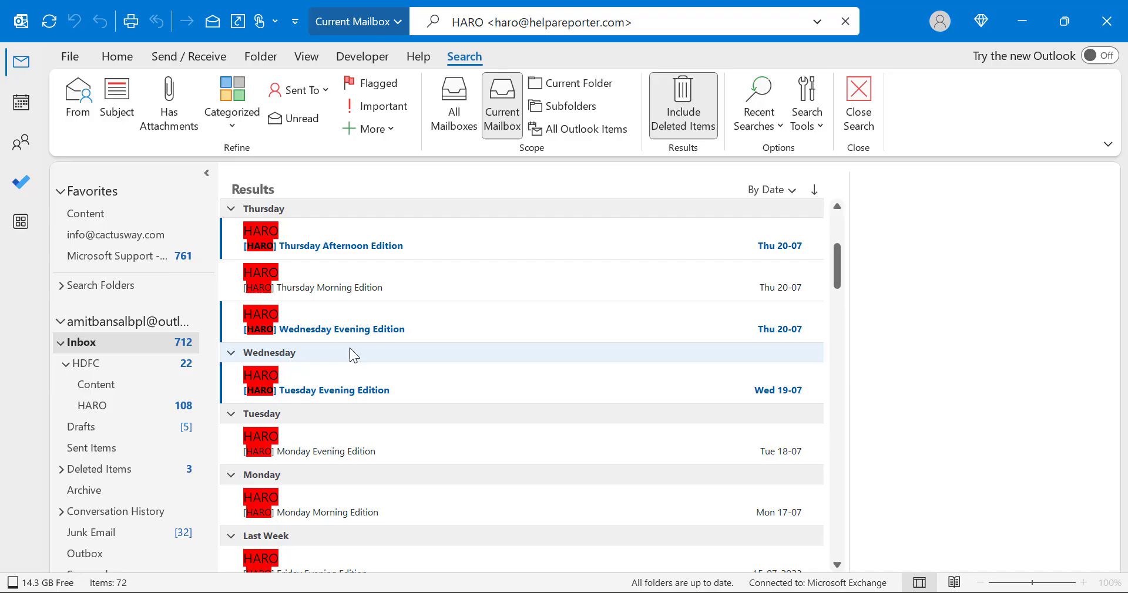
scroll(350, 348, down, 3)
scroll(350, 348, up, 12)
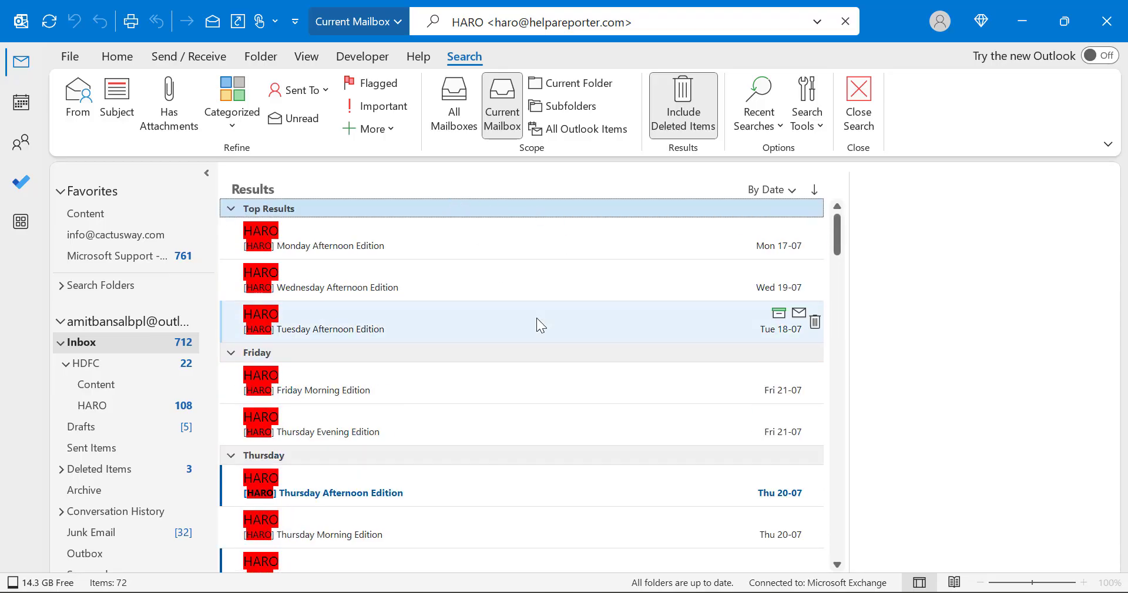
scroll(537, 320, down, 10)
scroll(538, 315, down, 5)
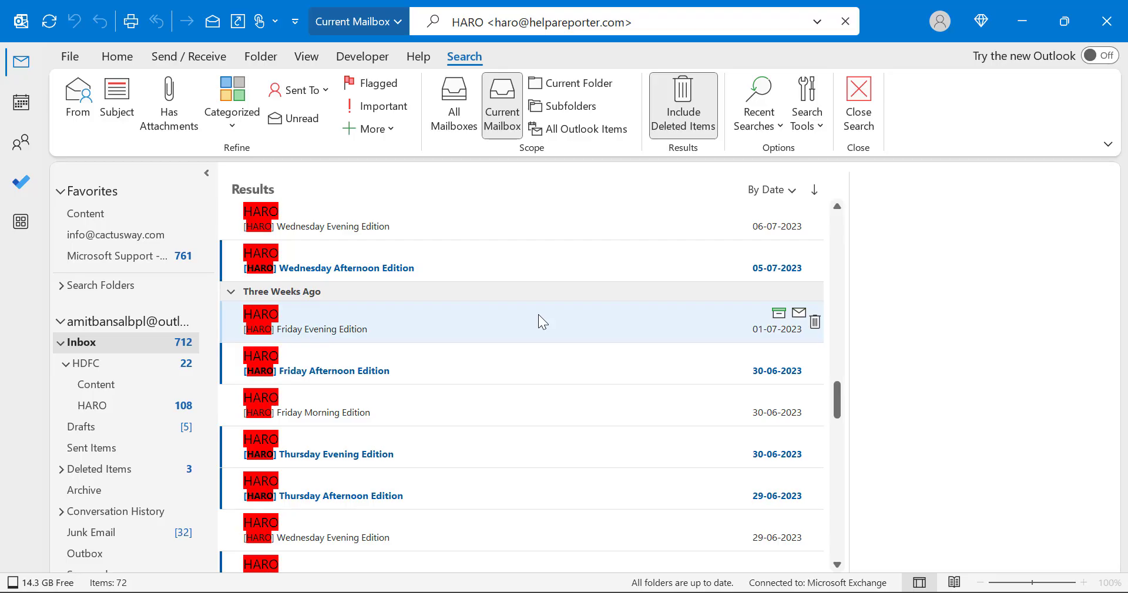
scroll(538, 315, up, 8)
click(845, 22)
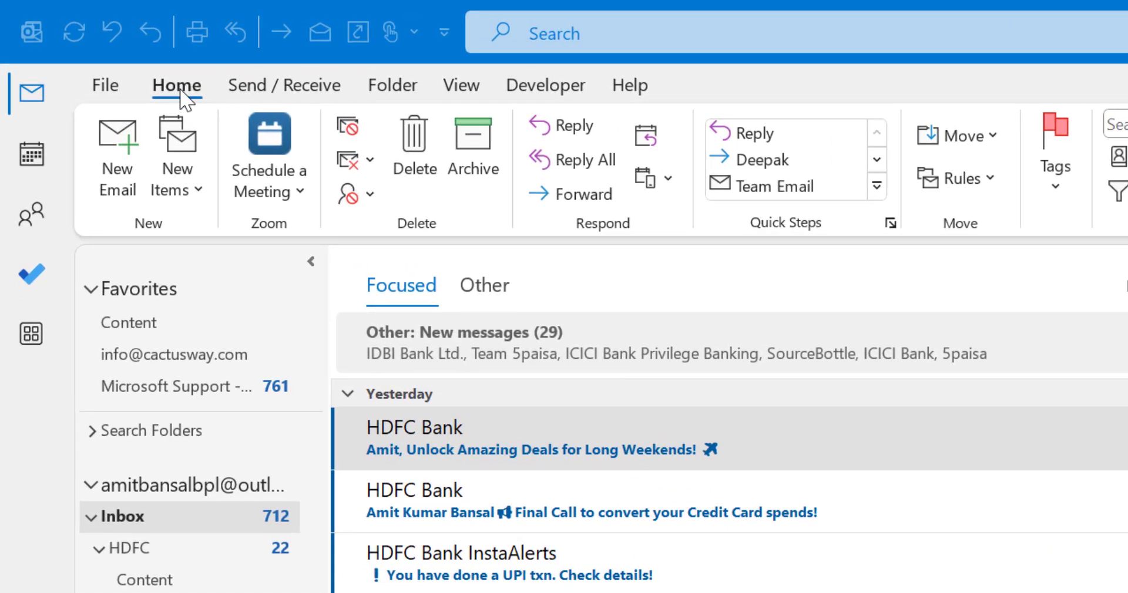
Step: Create a new quick step and name it Separate Email
click(181, 91)
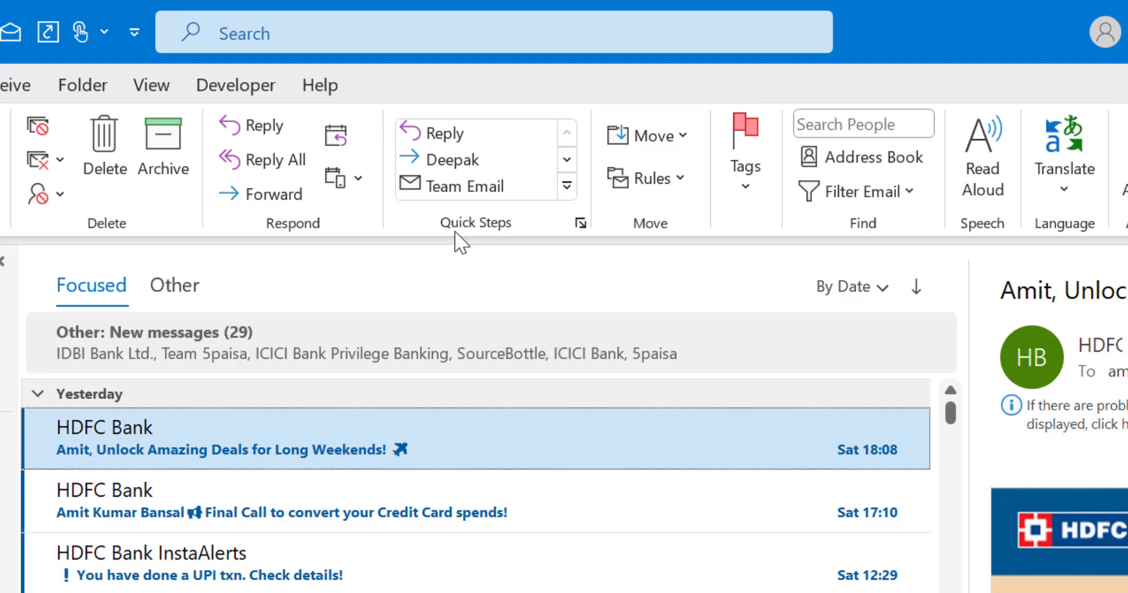
click(568, 189)
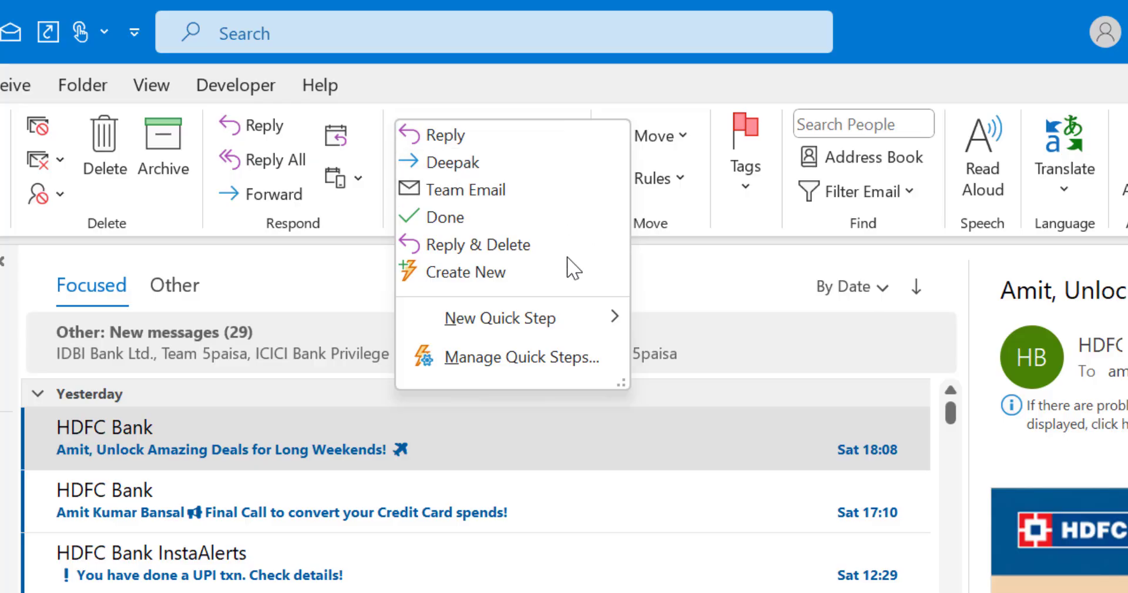
click(489, 286)
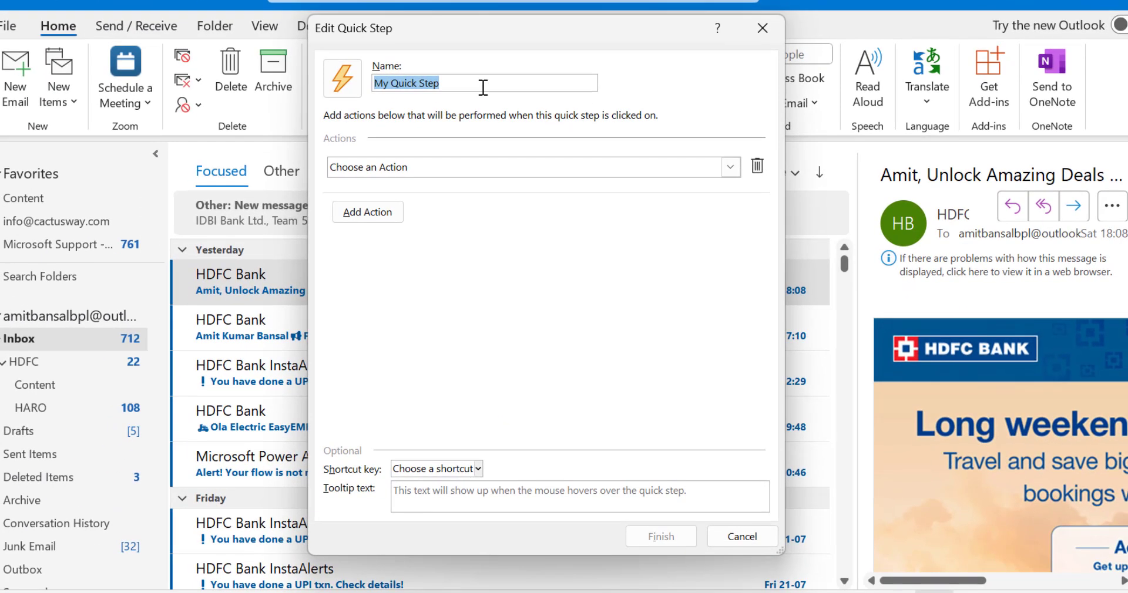
text(Sepat)
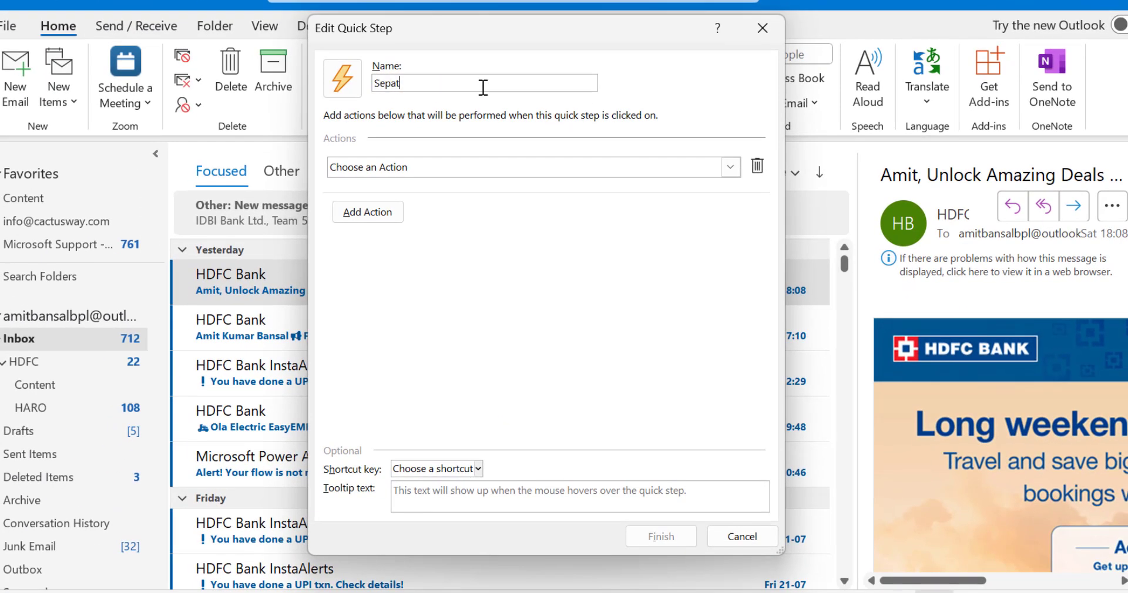
key(BackSpace)
text(rate Email)
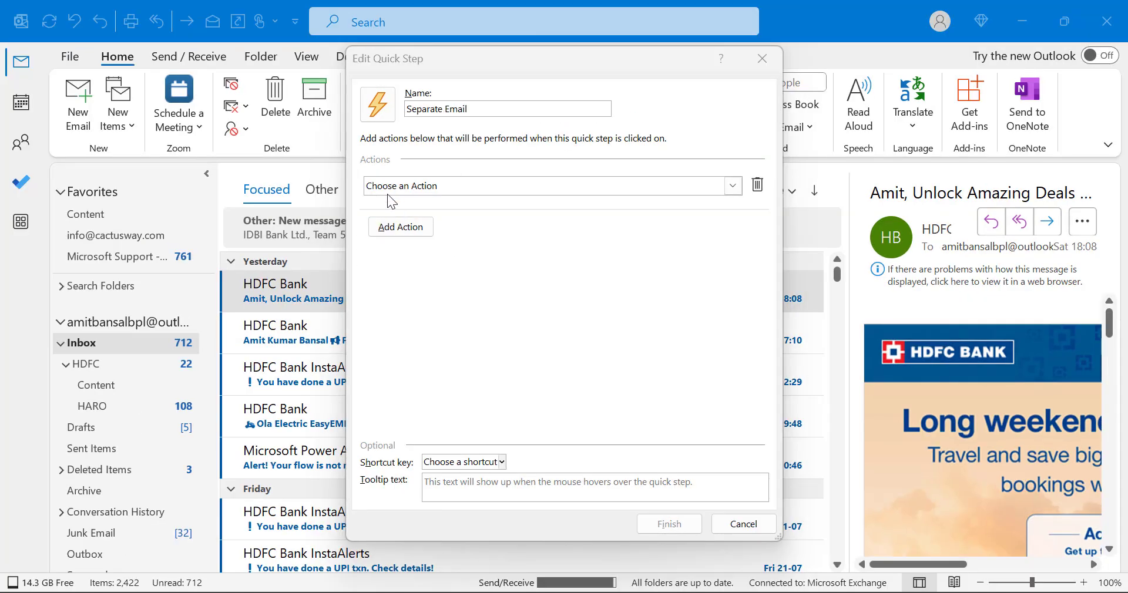
Step: Set the quick step's first action to move messages to the Outlook.com account's HARO folder
click(732, 187)
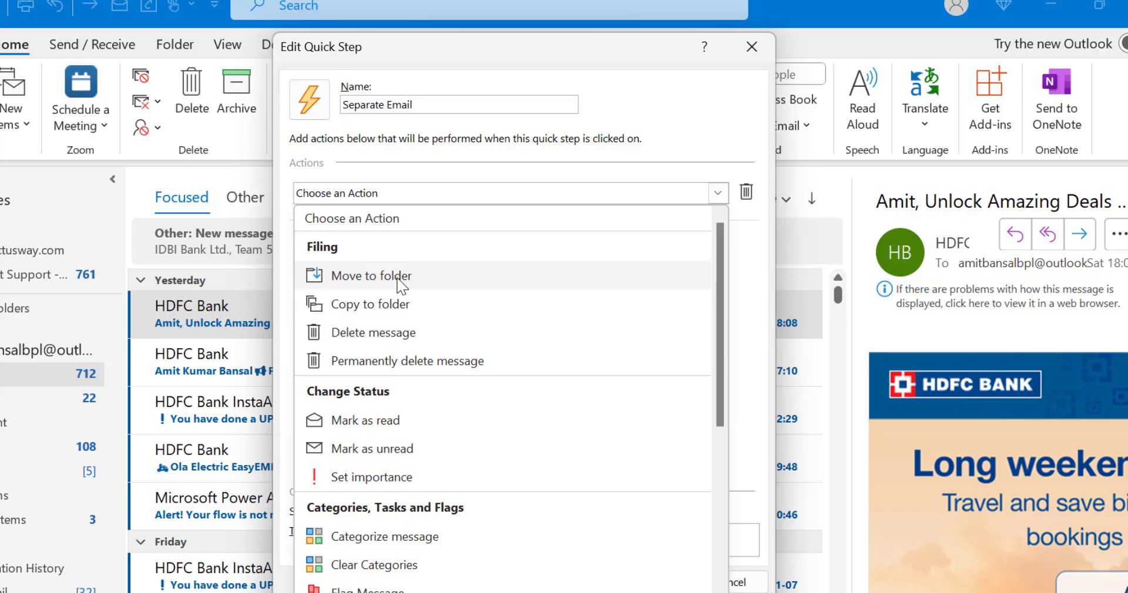
click(400, 282)
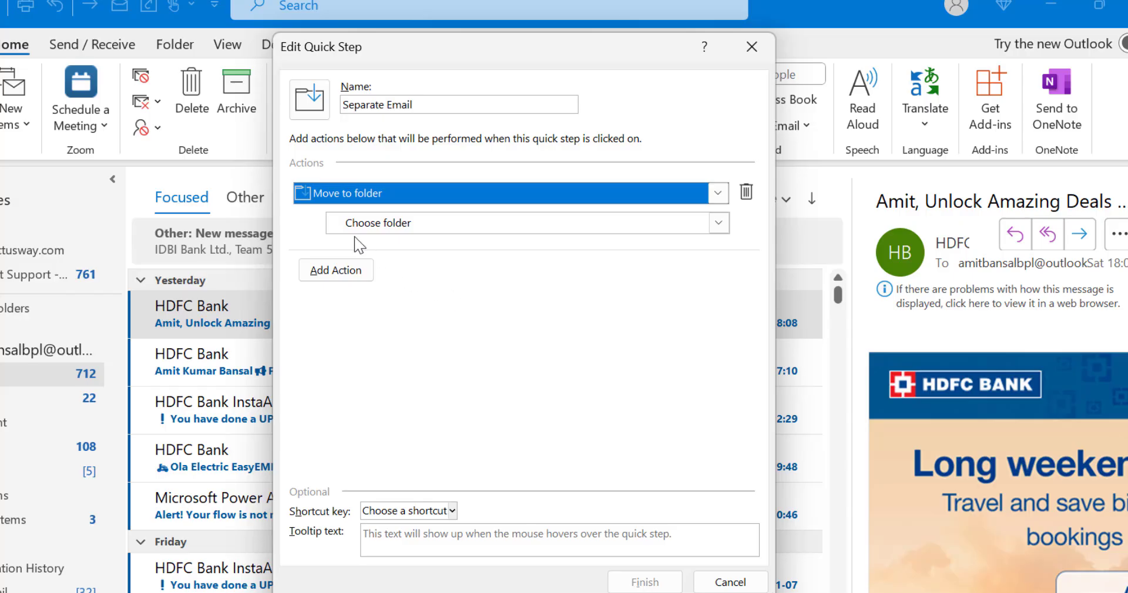
click(719, 224)
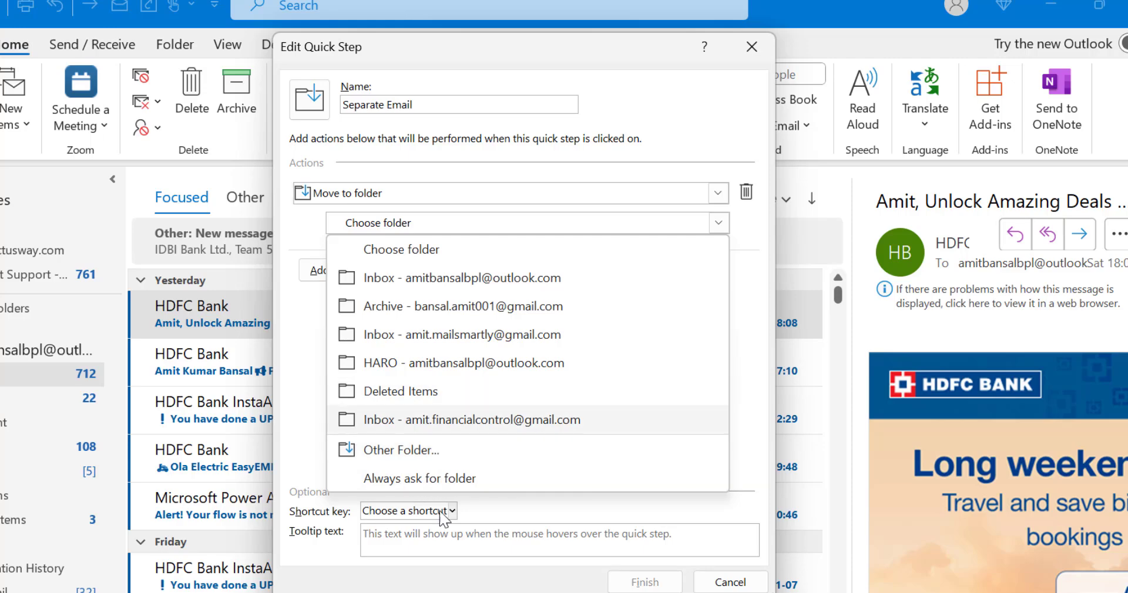
click(550, 369)
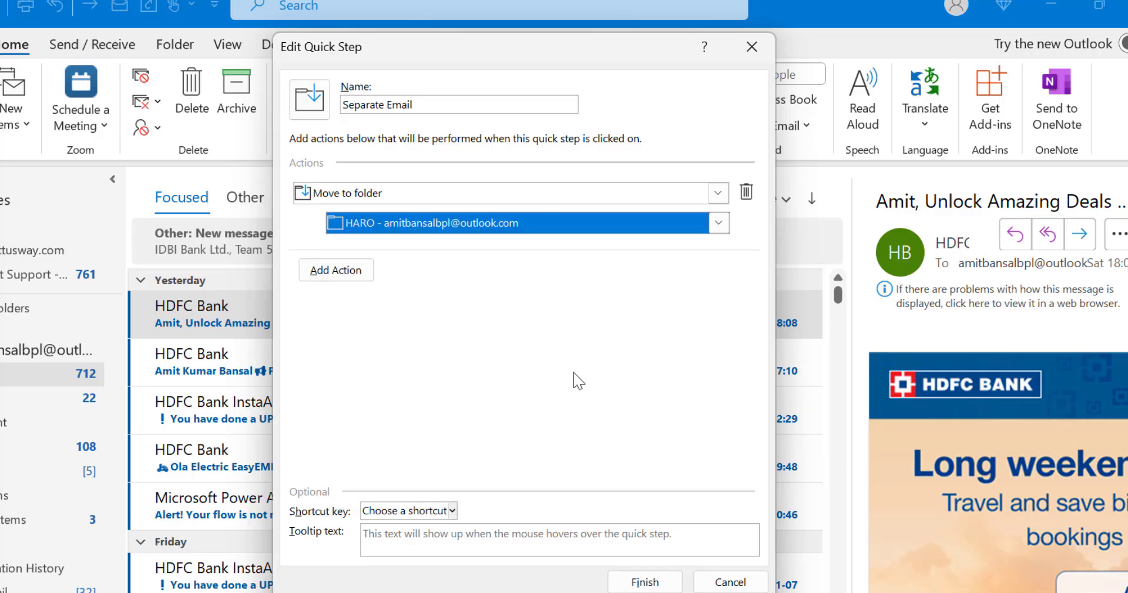
Step: Add a second action, Mark as read, and save the Separate Email quick step
click(355, 276)
click(716, 270)
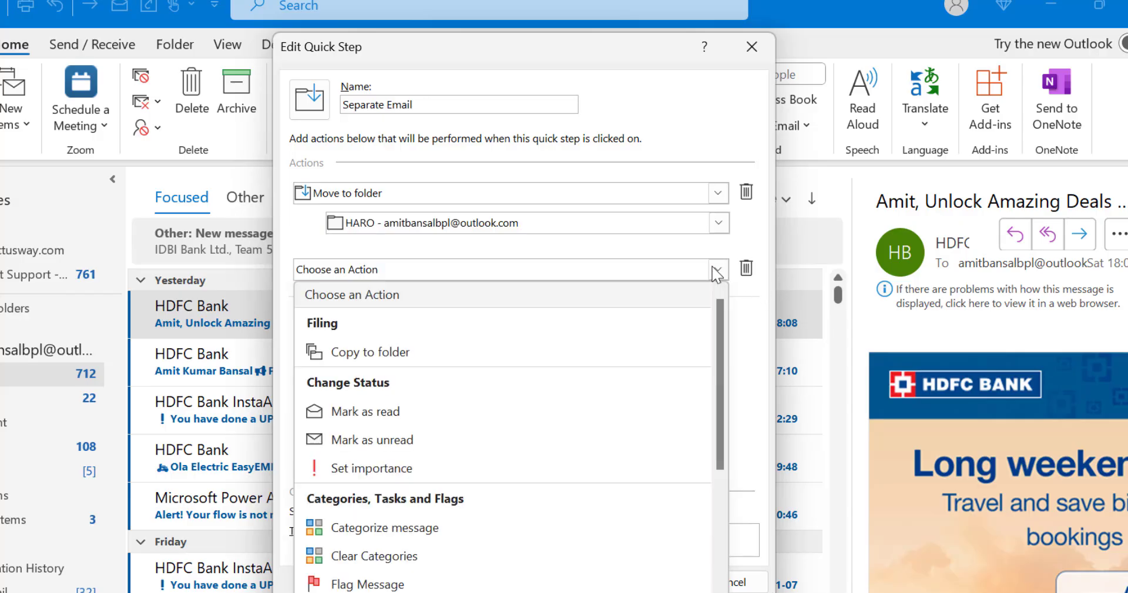
click(411, 416)
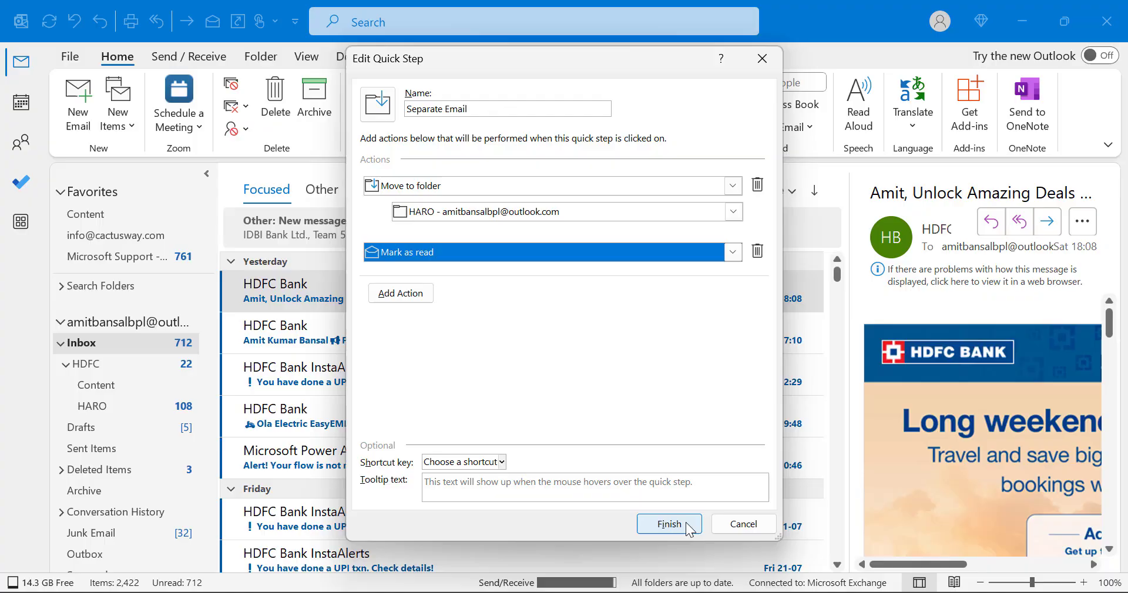
click(689, 526)
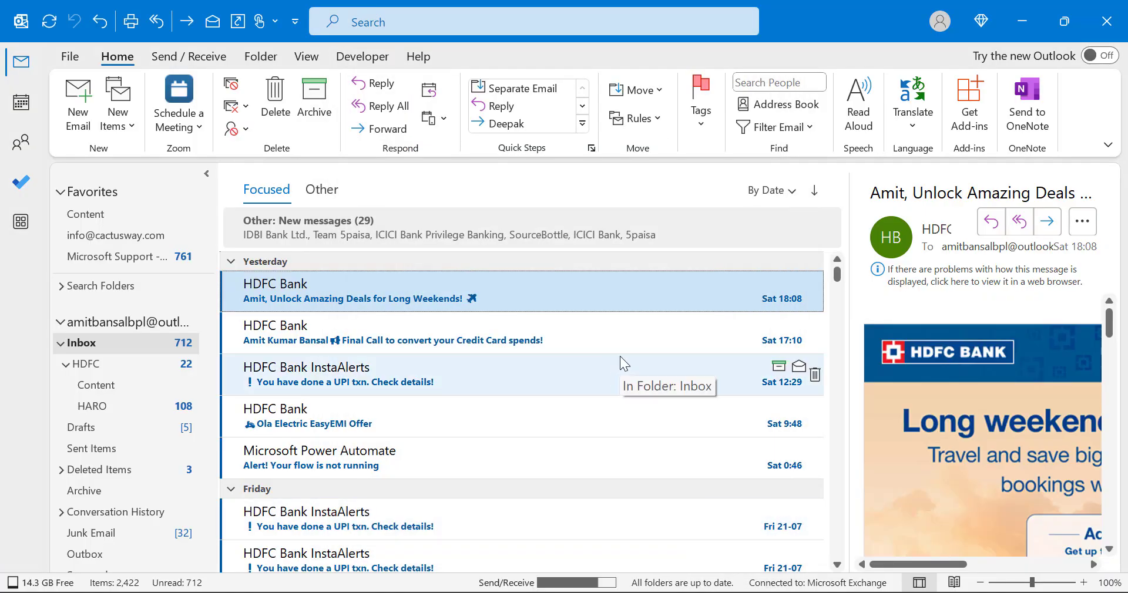
Step: Apply the Separate Email quick step to the HARO Friday Morning Edition message and check for it in the HARO folder
scroll(449, 359, down, 1)
scroll(450, 361, down, 3)
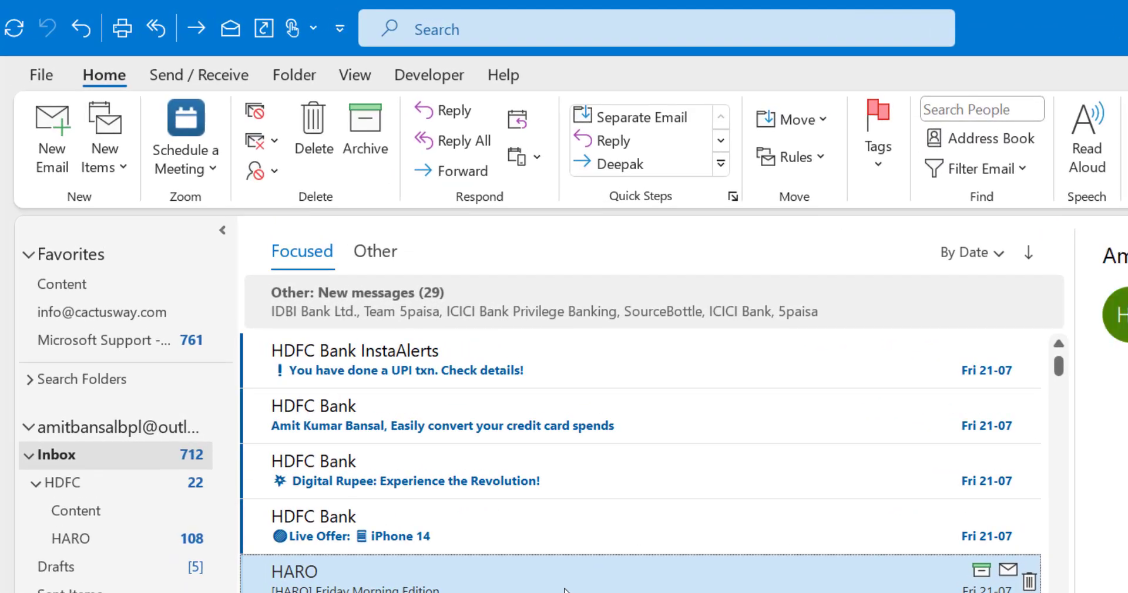
click(480, 433)
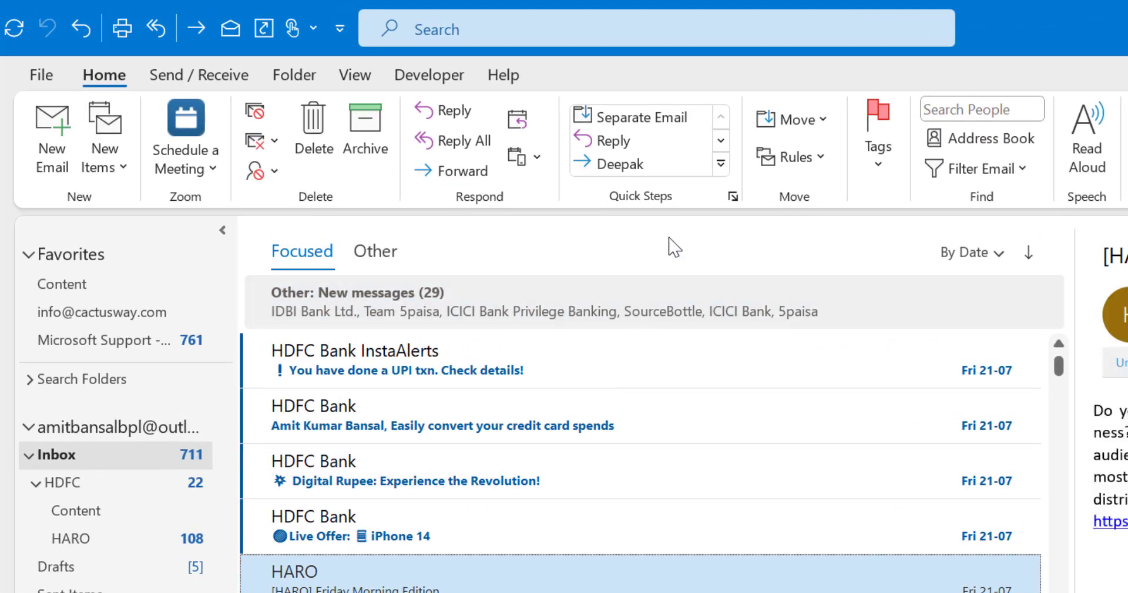
click(721, 141)
click(721, 141)
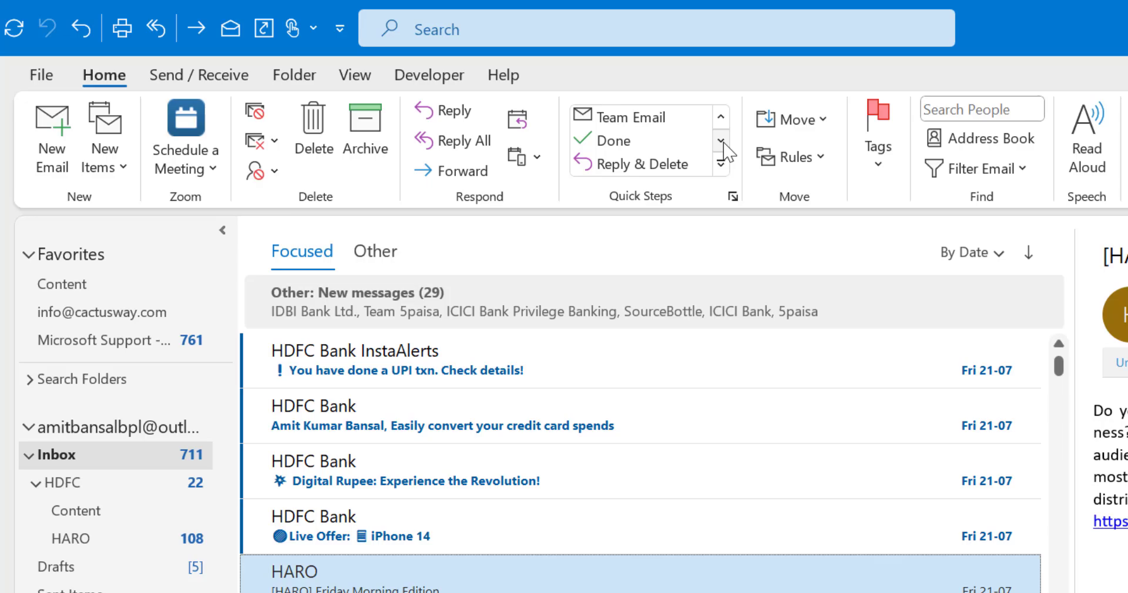
click(721, 141)
click(723, 164)
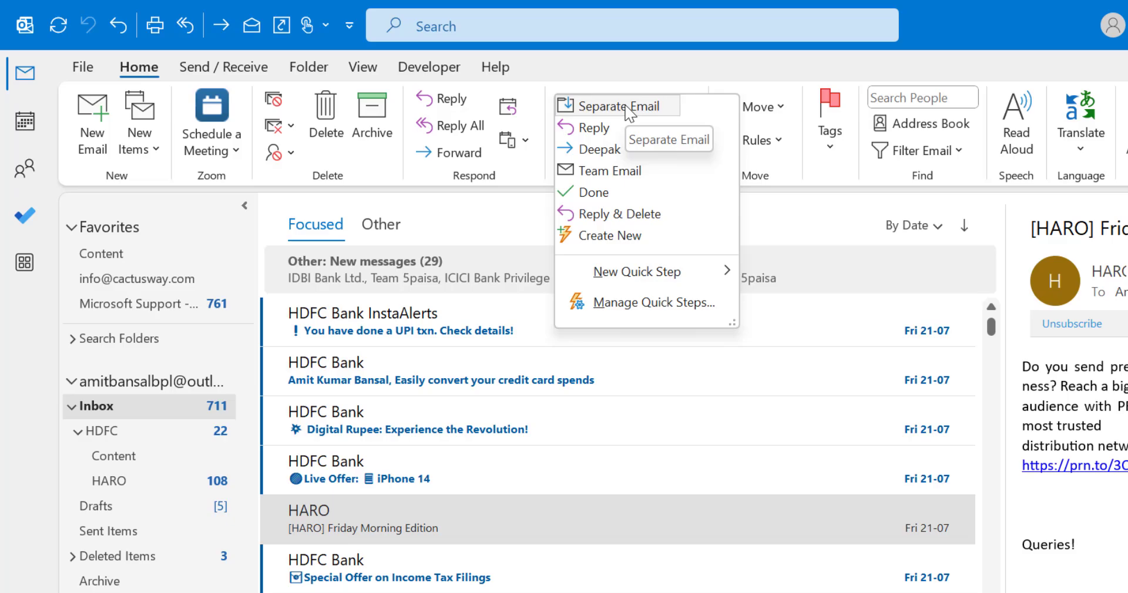
click(623, 106)
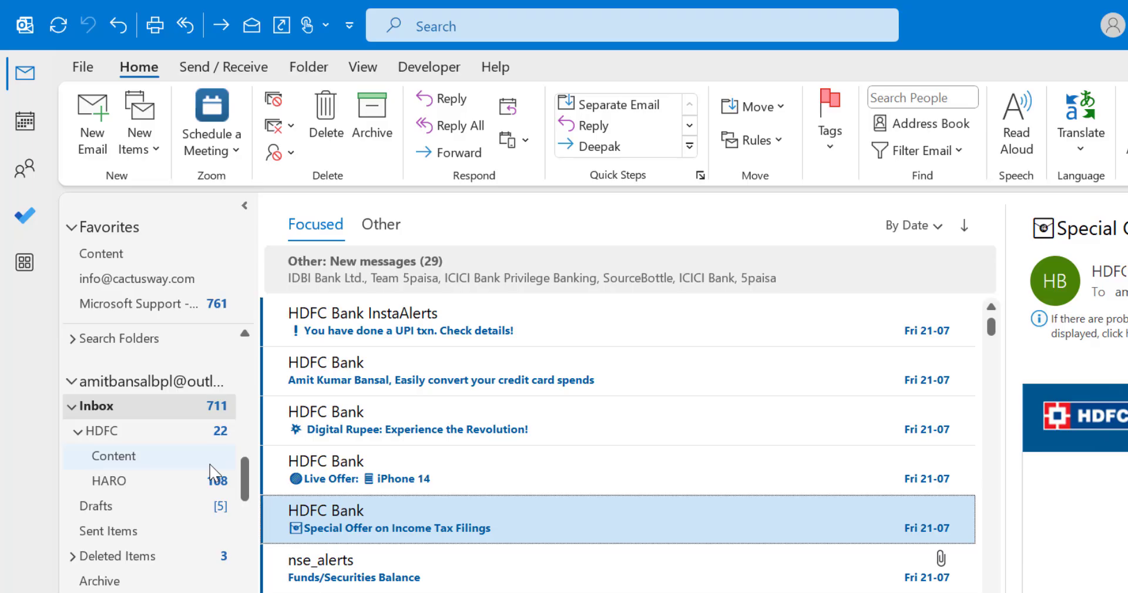
click(125, 484)
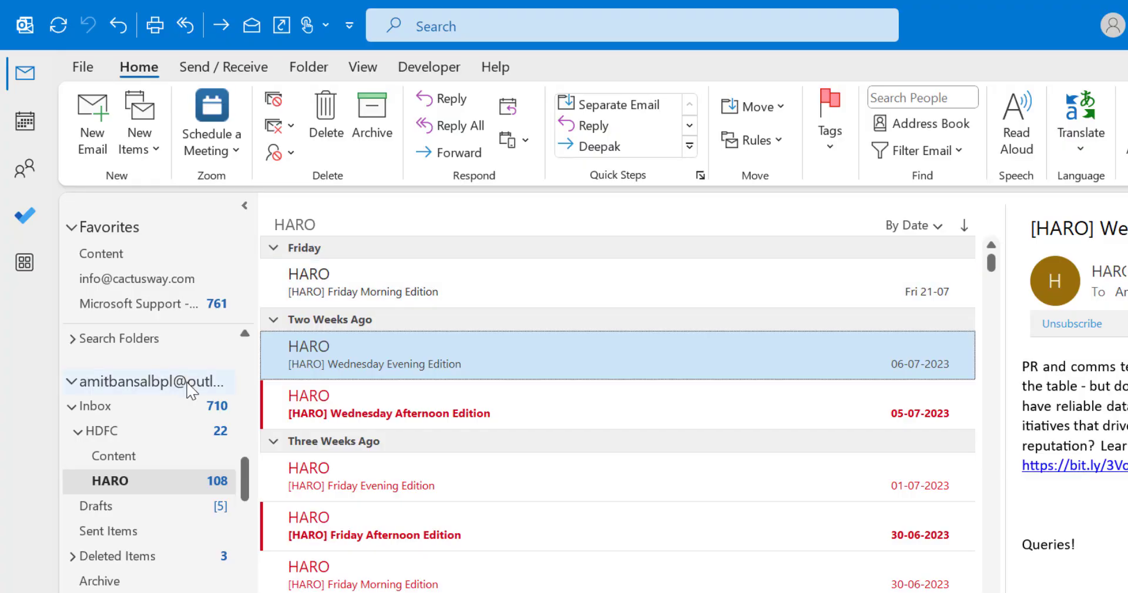
Step: Open the Separate Email quick step for editing, look through its available shortcut keys, and close it without saving
click(689, 146)
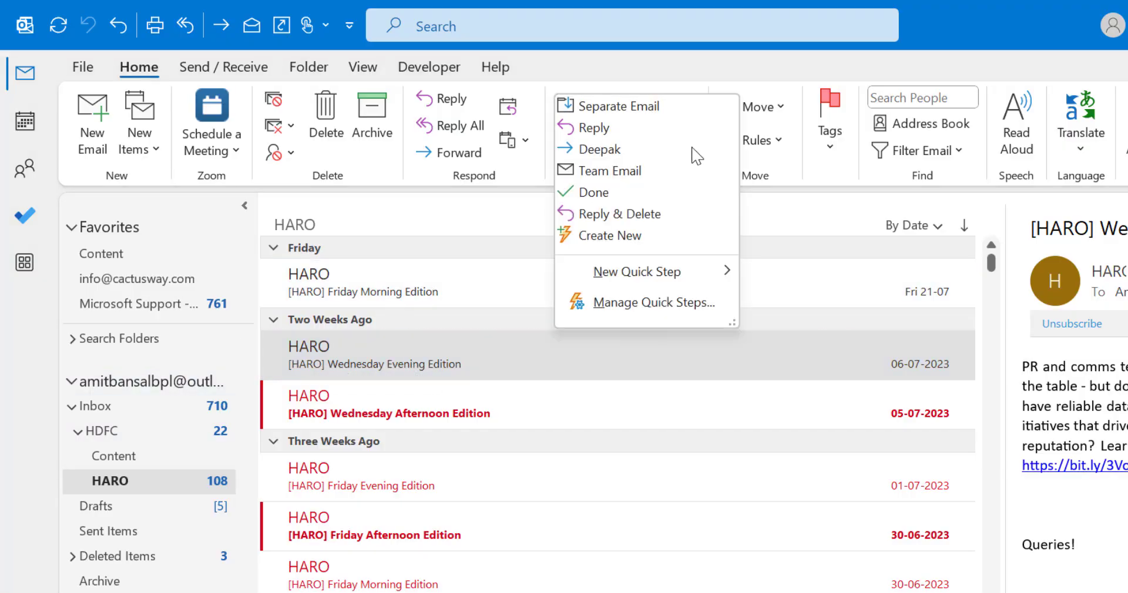
click(651, 305)
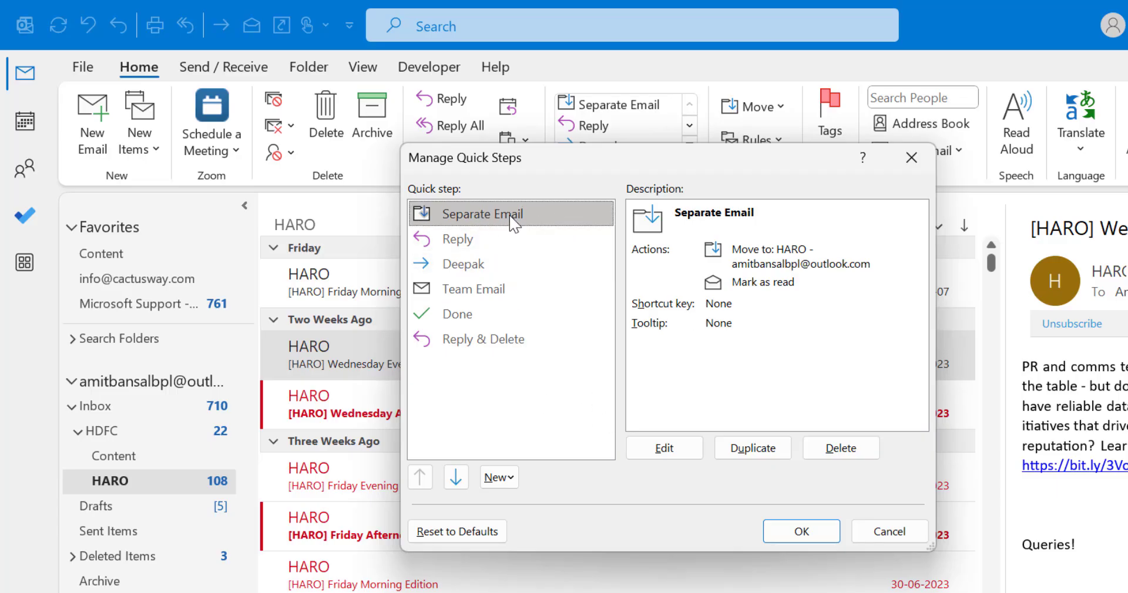
click(674, 456)
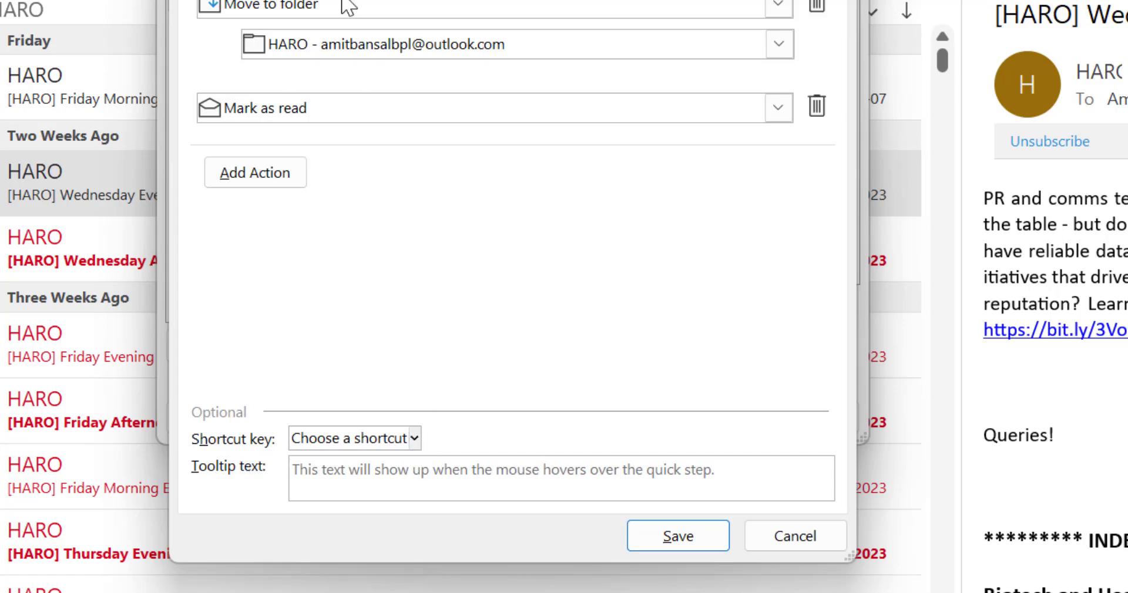
click(415, 441)
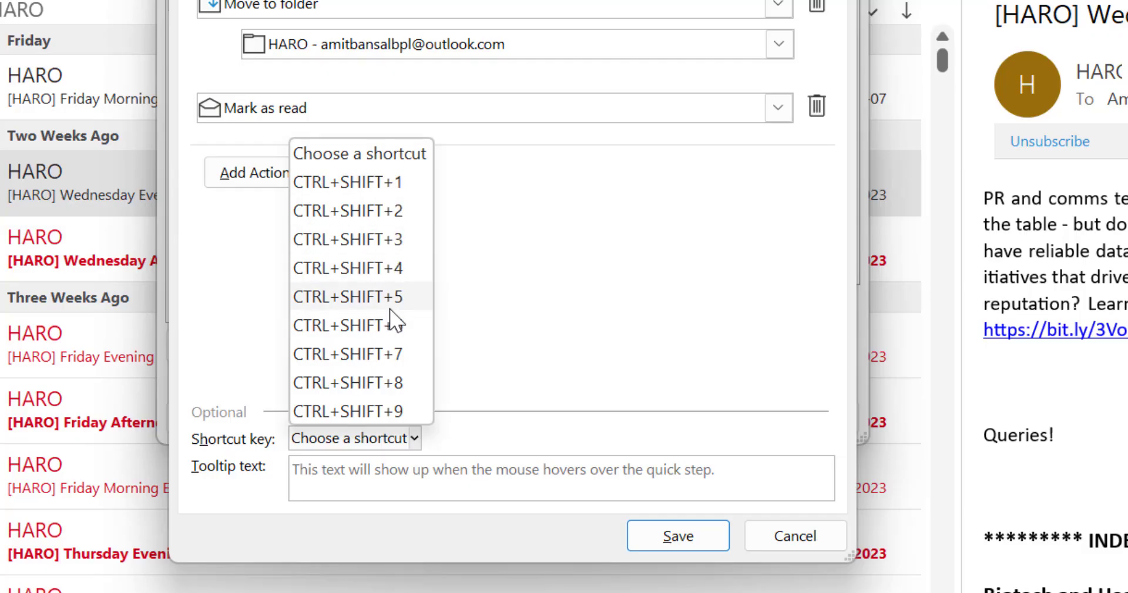
click(579, 297)
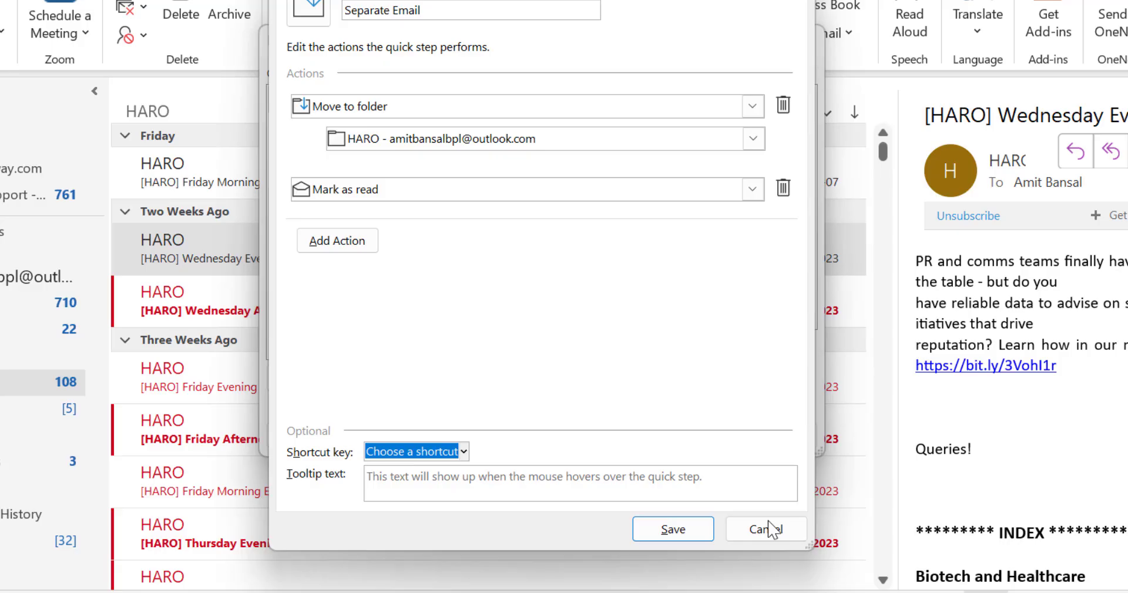
click(770, 528)
click(723, 448)
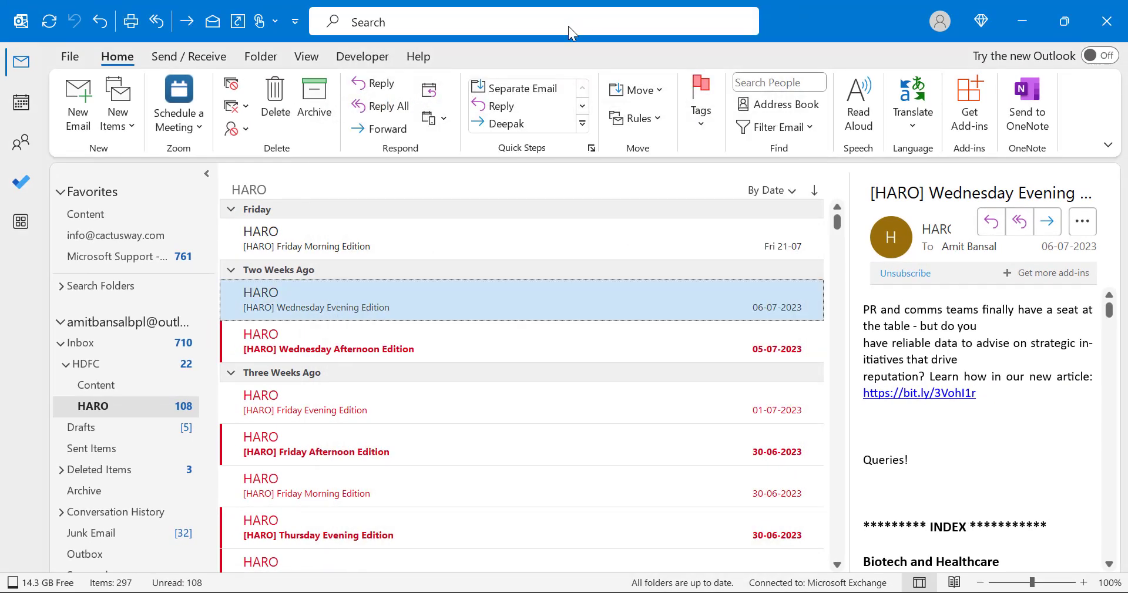
Step: Apply the Separate Email quick step to the second HDFC Bank InstaAlerts message in the Inbox and check for it in the HARO folder
click(81, 343)
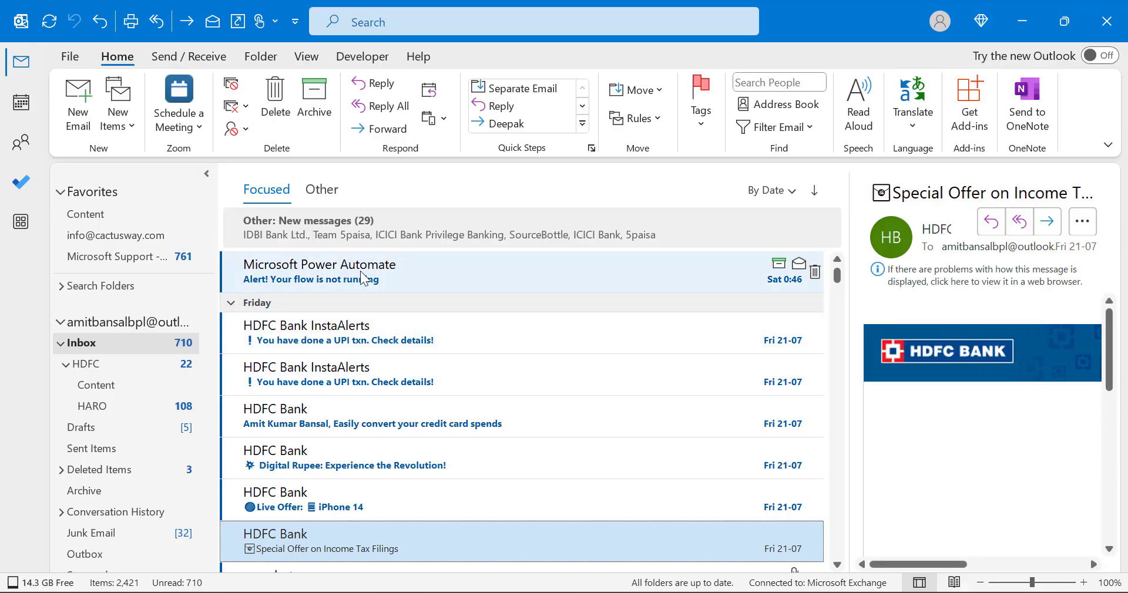
click(374, 374)
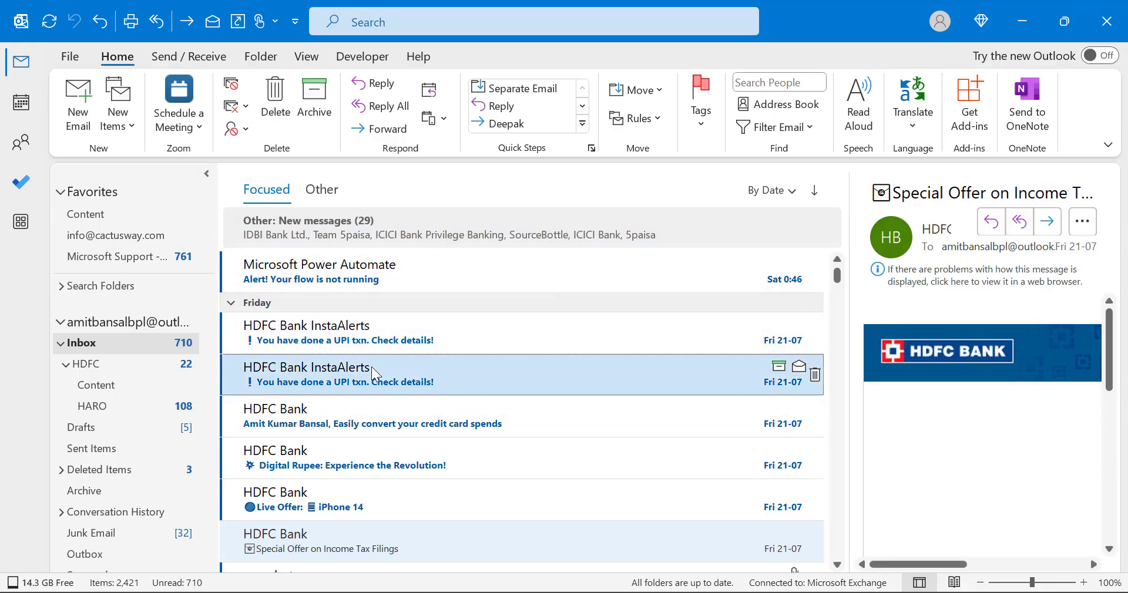
click(532, 90)
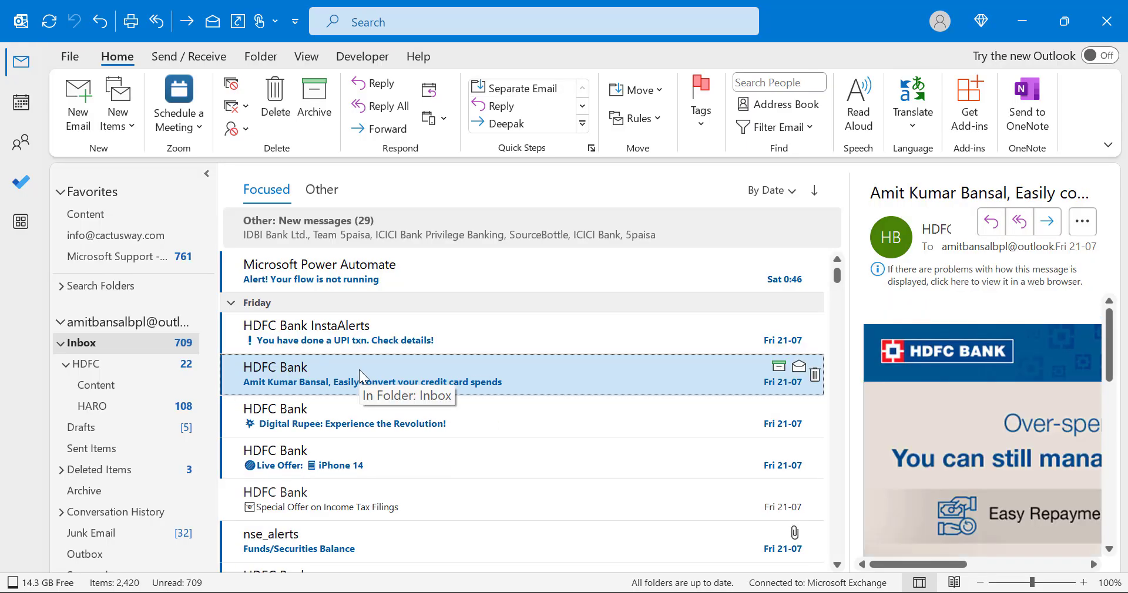
click(94, 405)
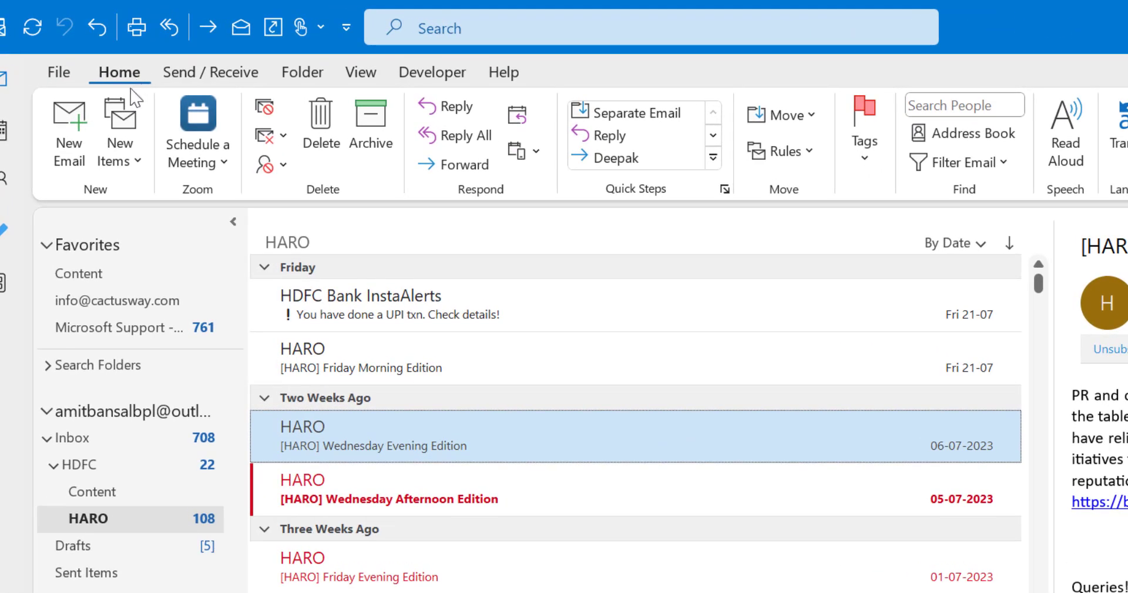
Step: Create a new email rule from the template Move messages from someone to a folder, with HARO's e-mail address as the sender
click(809, 153)
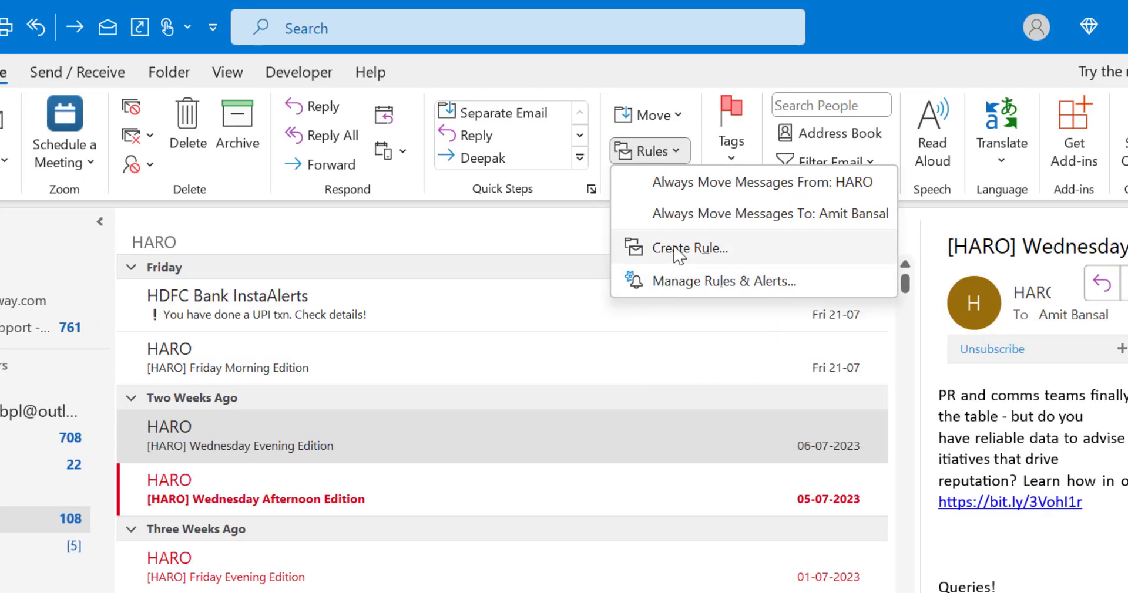
click(717, 283)
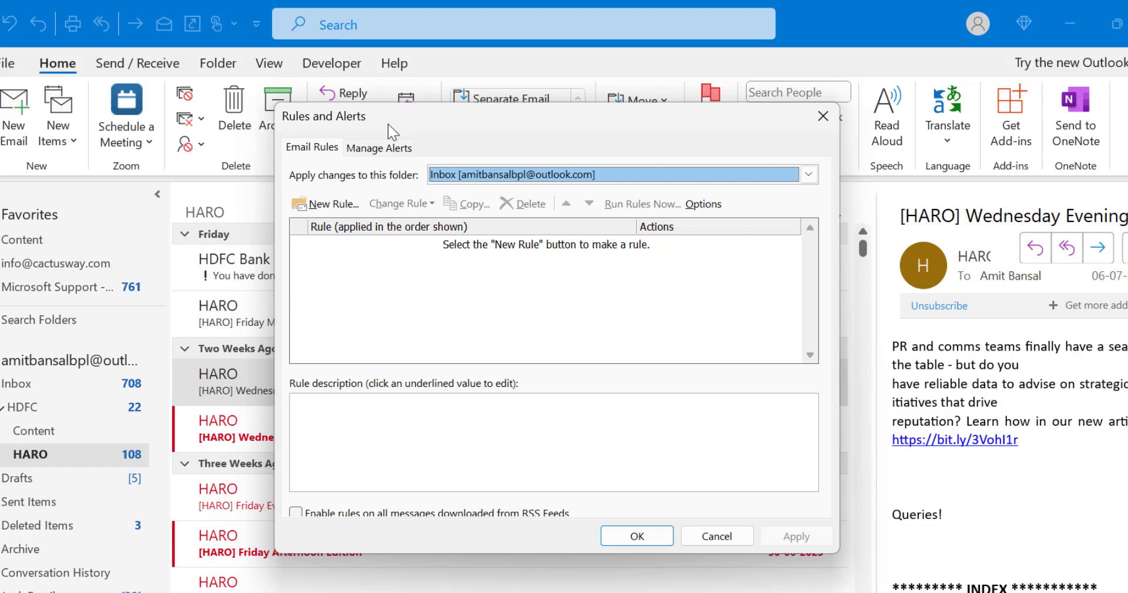
click(326, 205)
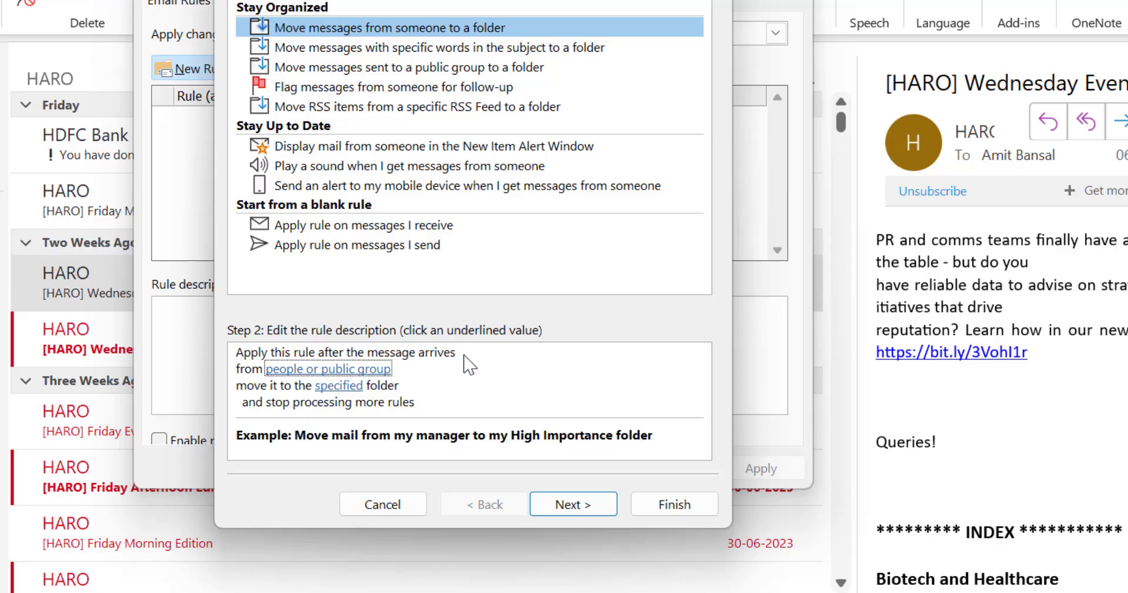
click(307, 373)
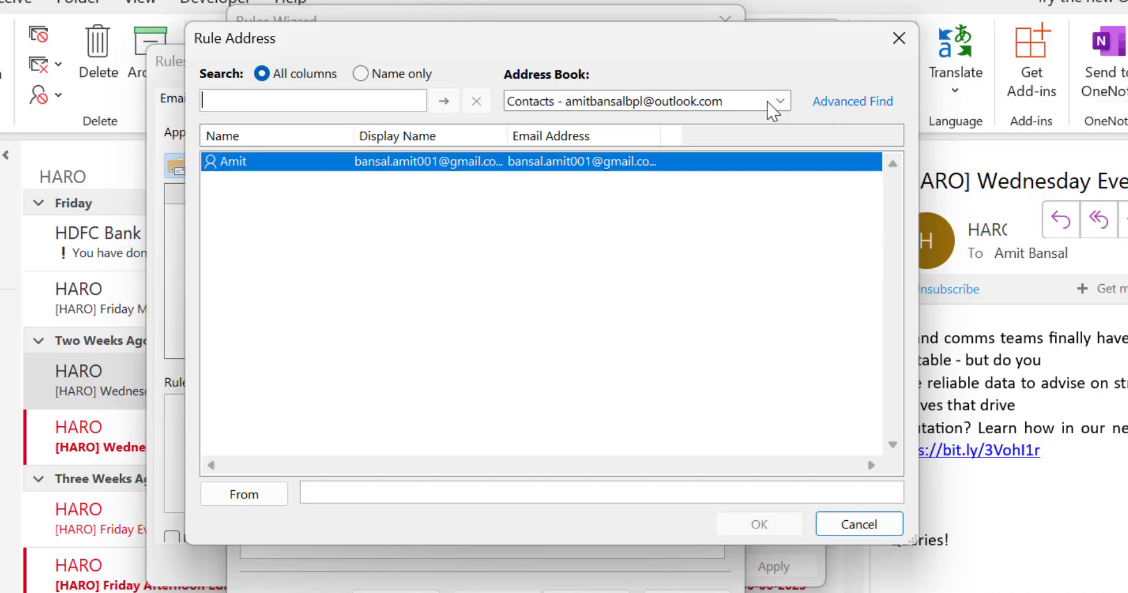
click(726, 95)
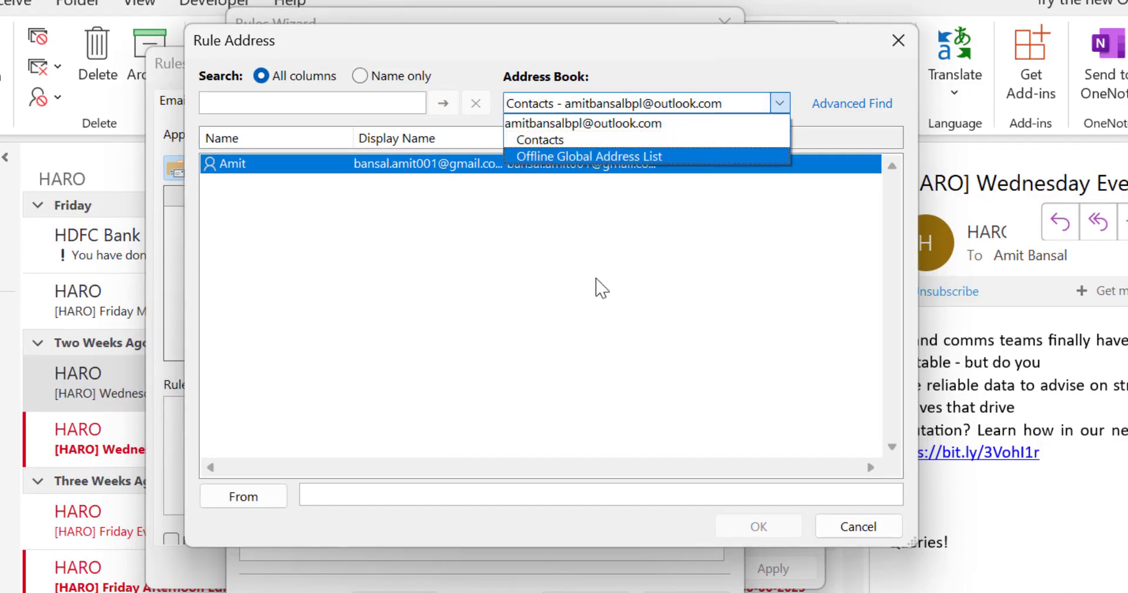
click(573, 298)
click(348, 493)
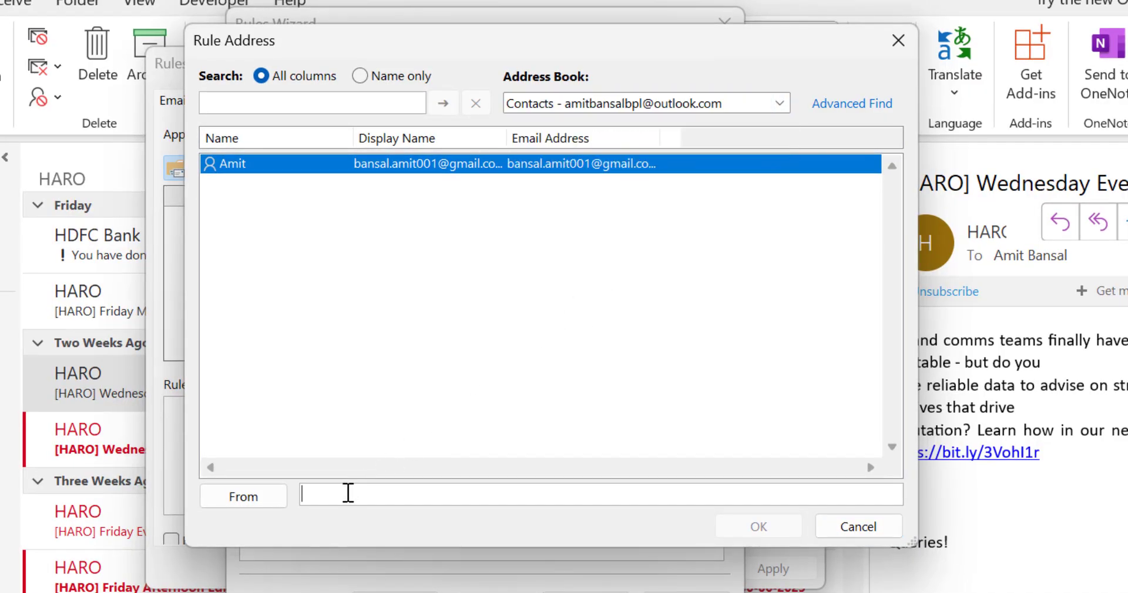
key(ctrl+v)
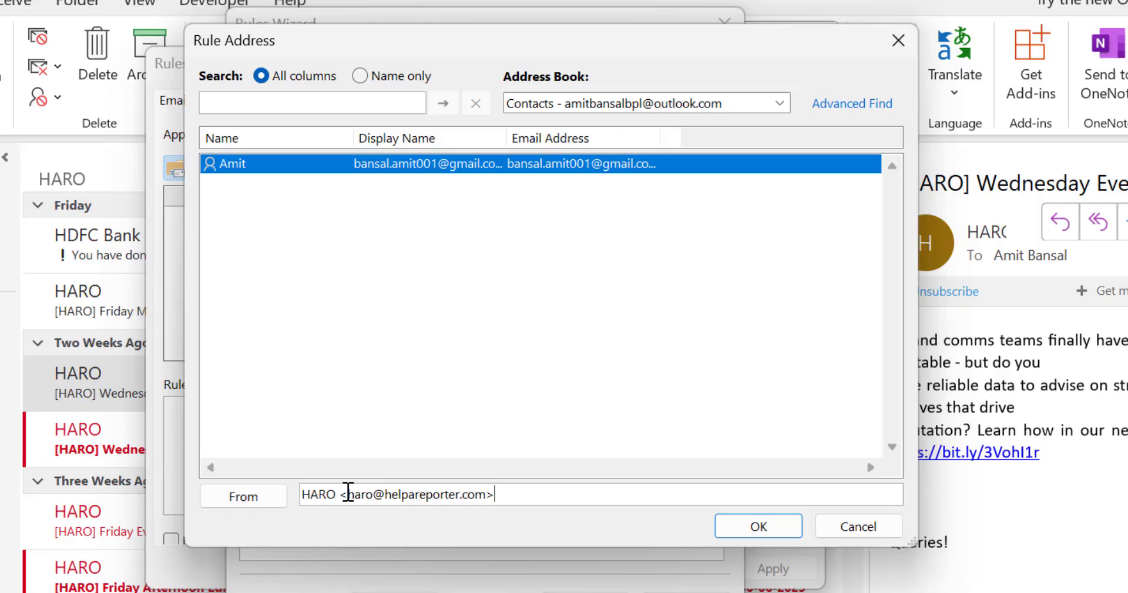
click(763, 527)
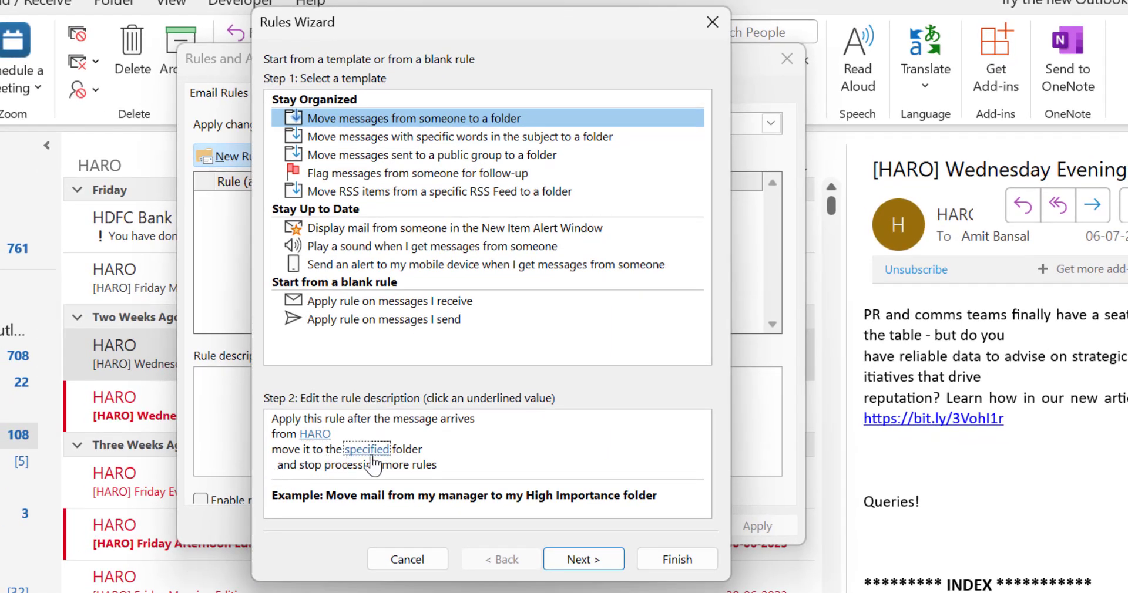
Step: Set the rule's destination to the HARO folder inside the Inbox's HDFC folder
click(360, 450)
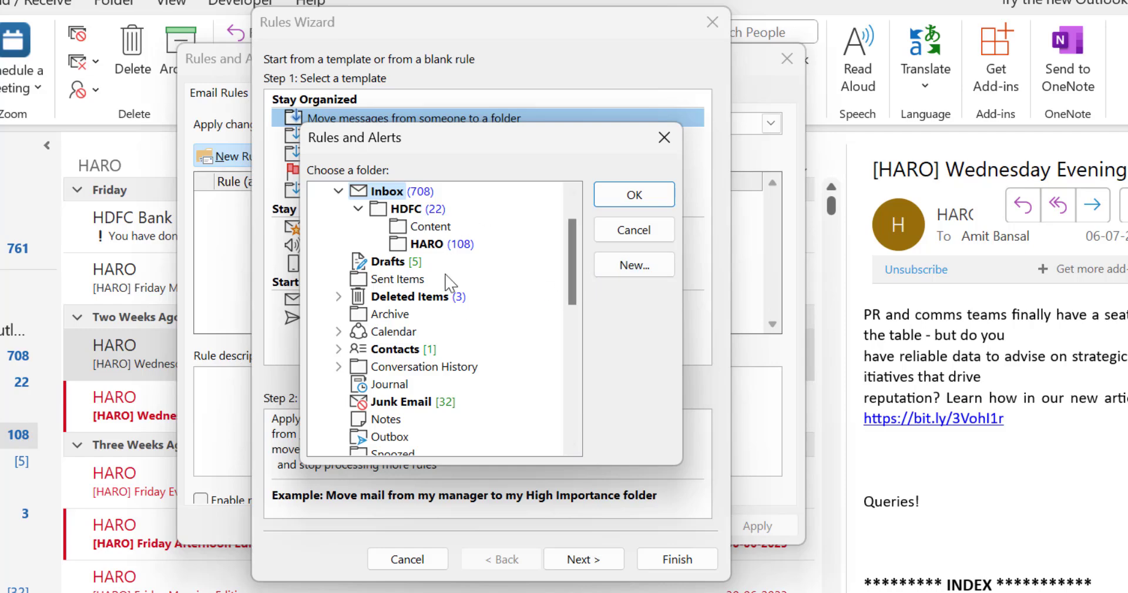
click(433, 246)
click(625, 195)
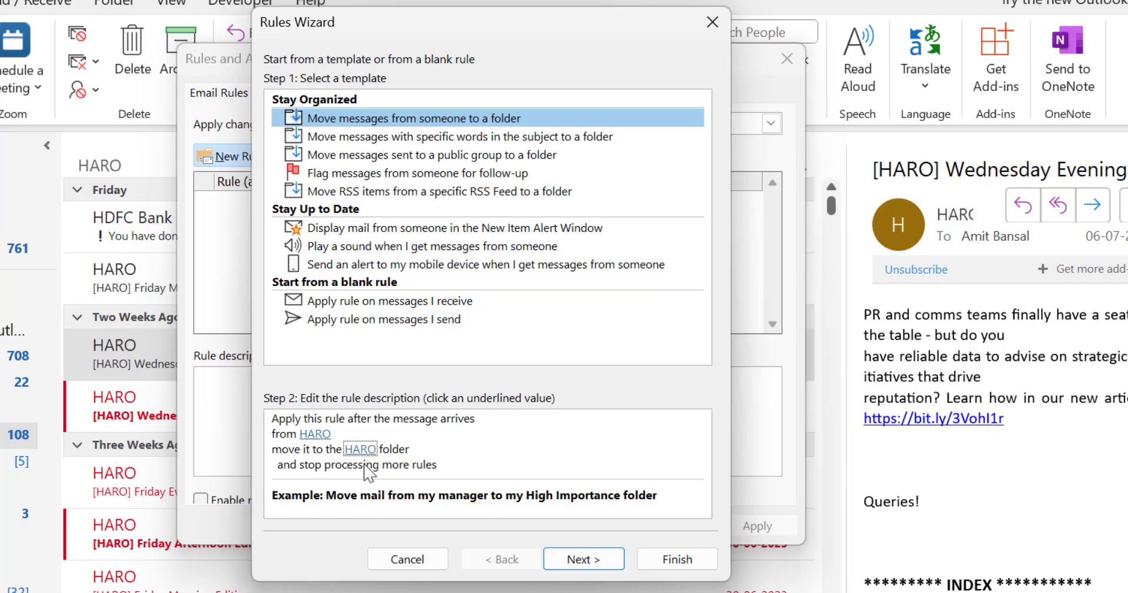
Step: Keep the rule's actions as move to the HARO folder and stop processing more rules, and add no exceptions
click(578, 557)
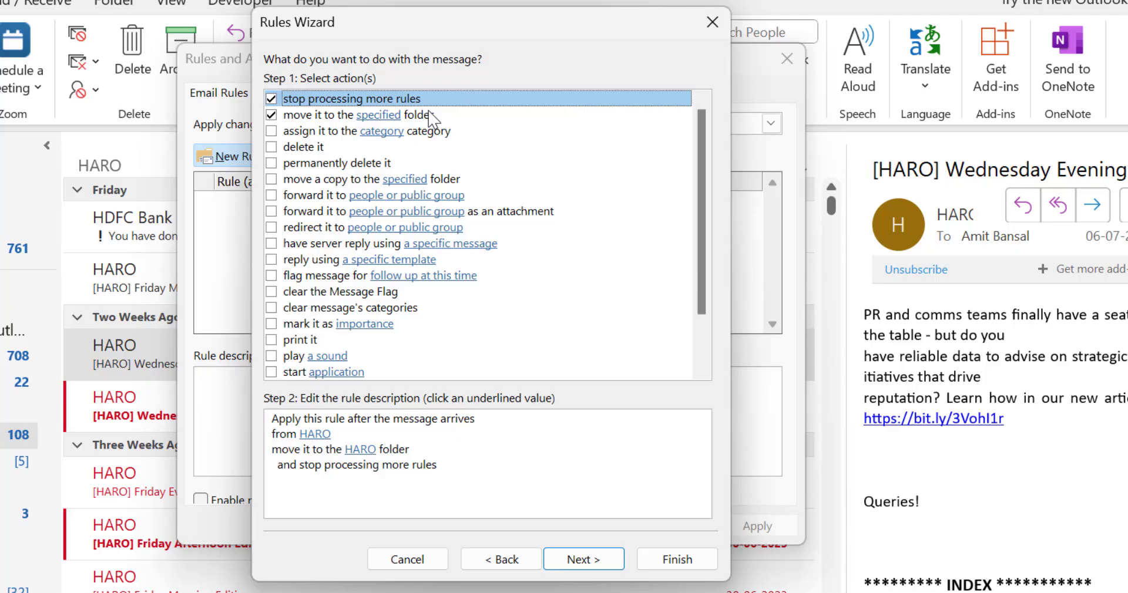
scroll(499, 221, down, 2)
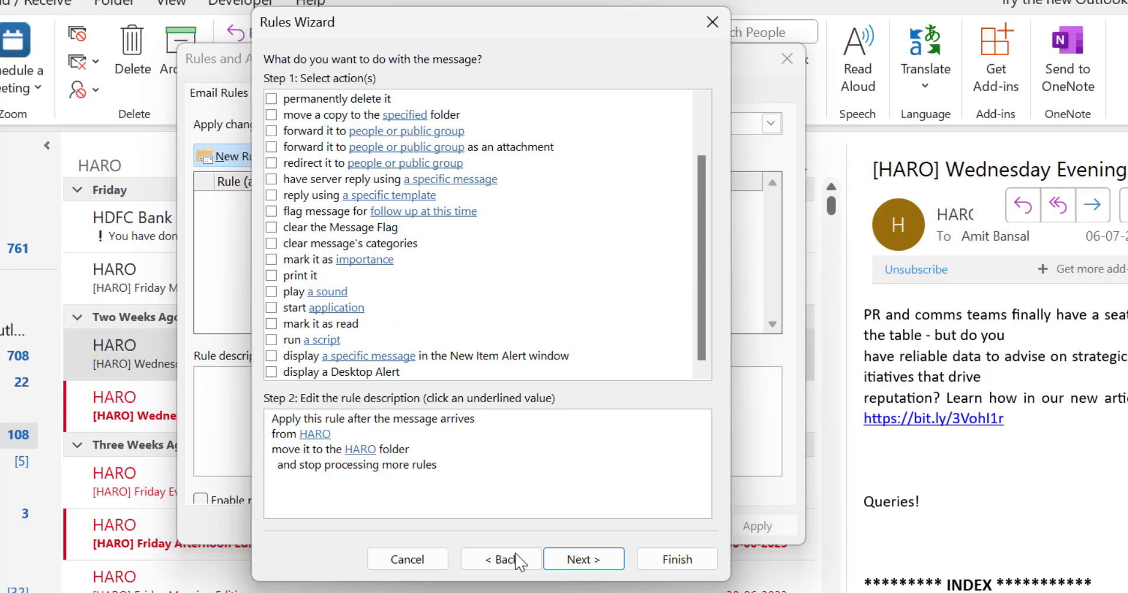
click(592, 561)
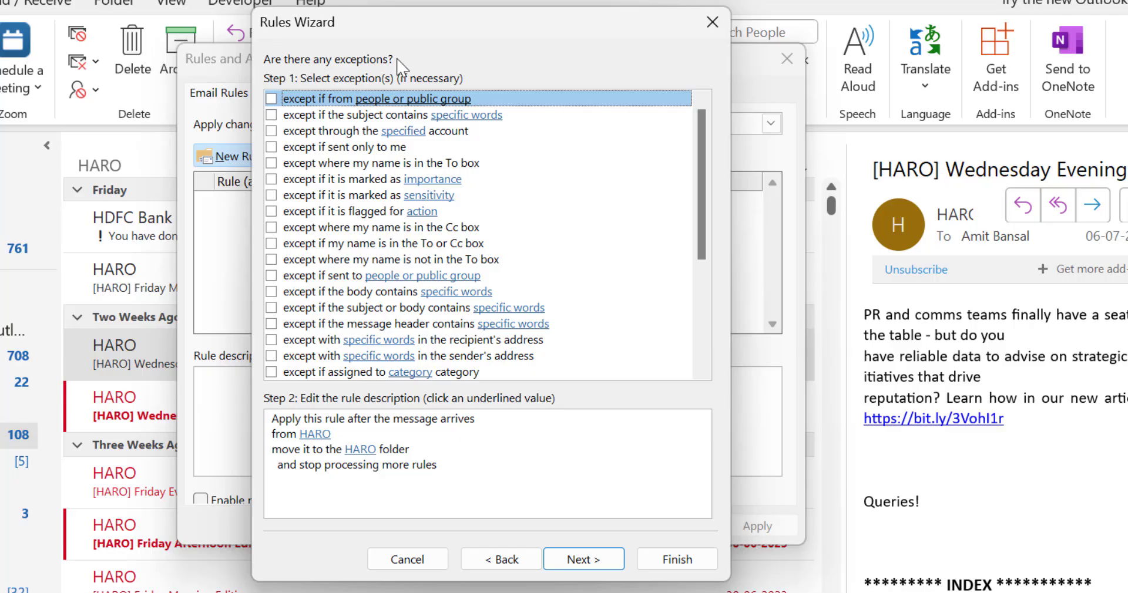
scroll(562, 258, down, 4)
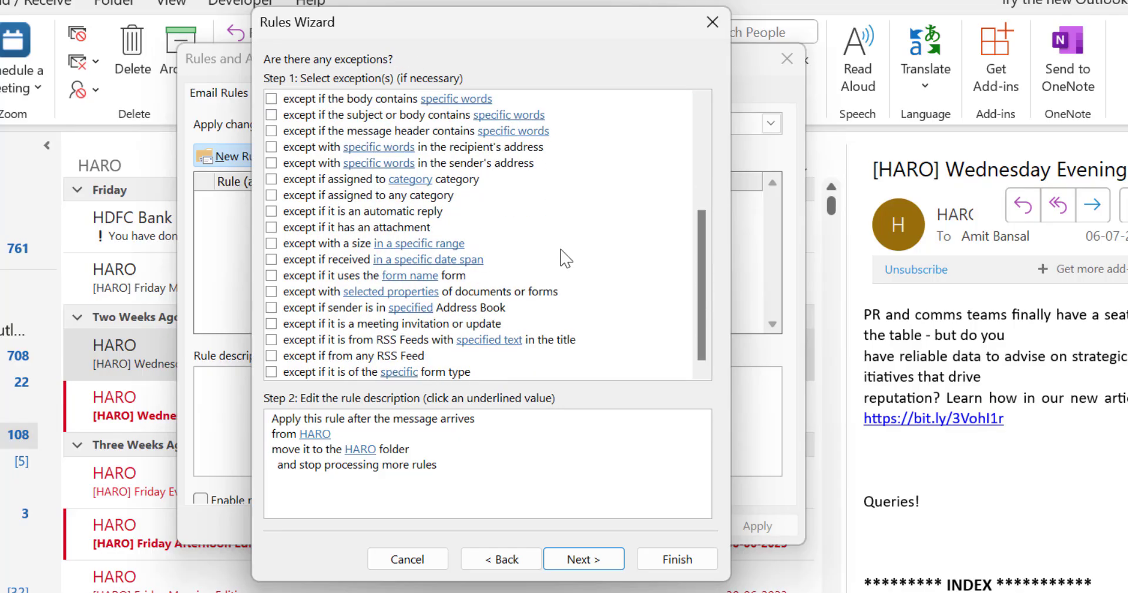
click(584, 561)
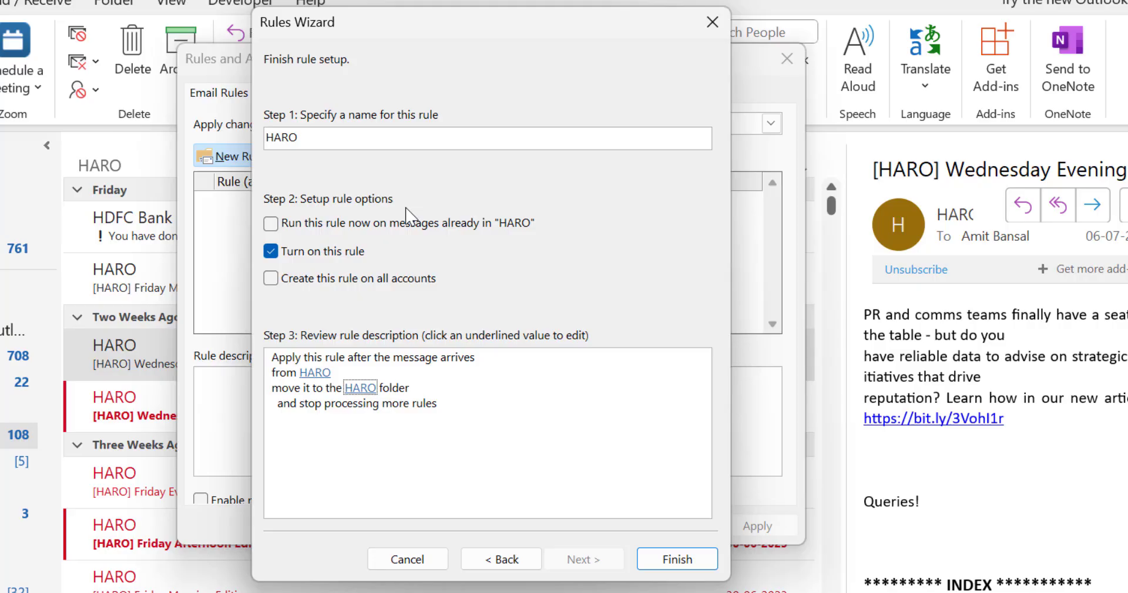
Step: Name the rule Seperate HARO, set it to run now on messages already in HARO, and finish the rule setup
click(365, 143)
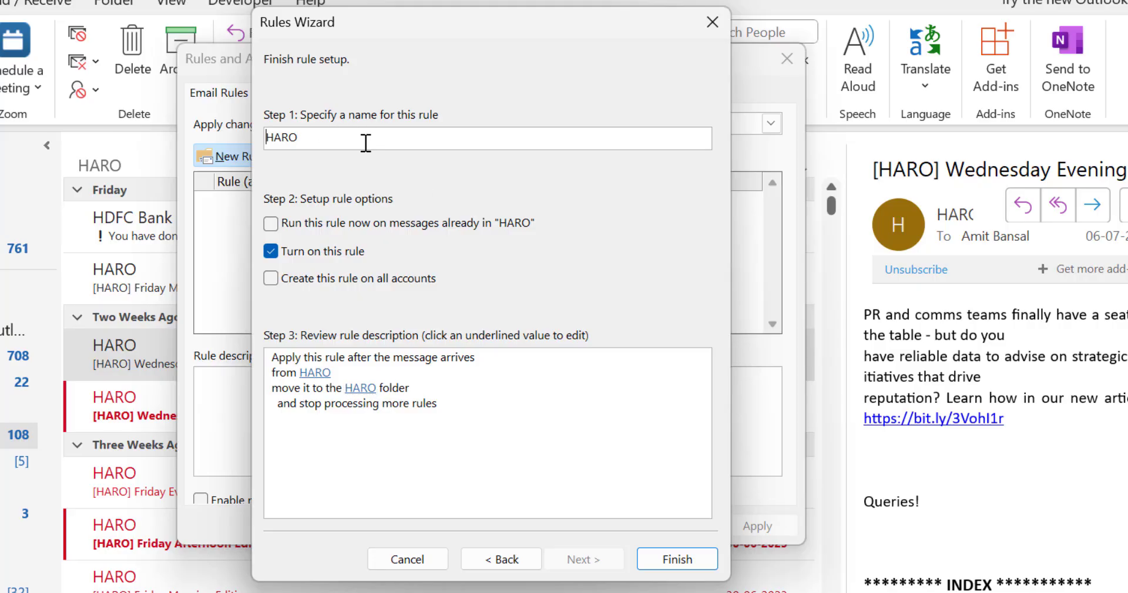
text(Seperate)
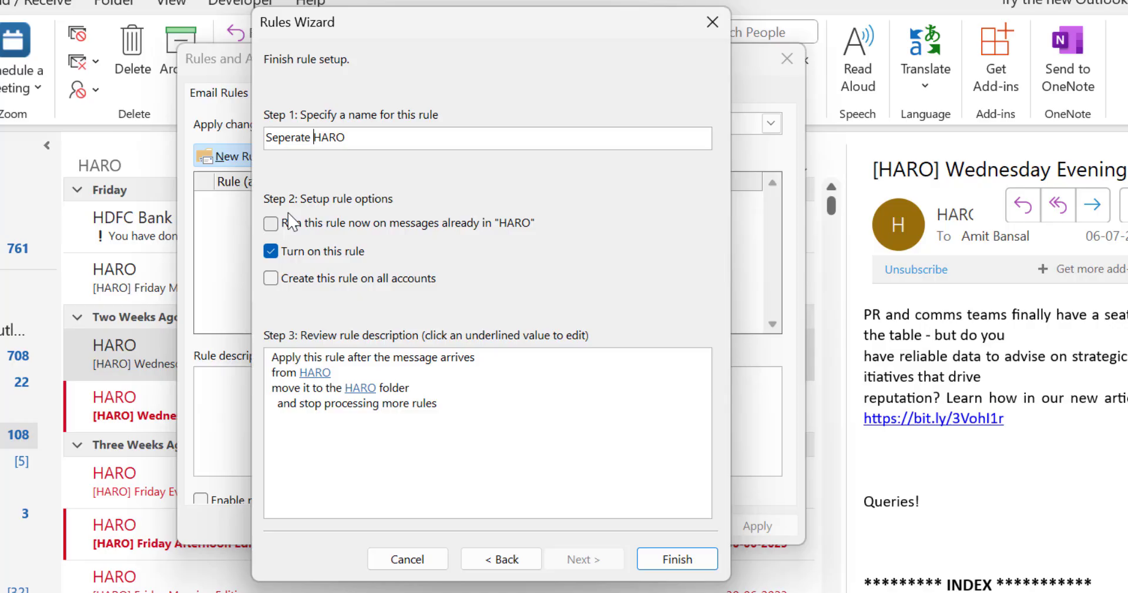
click(271, 224)
click(695, 563)
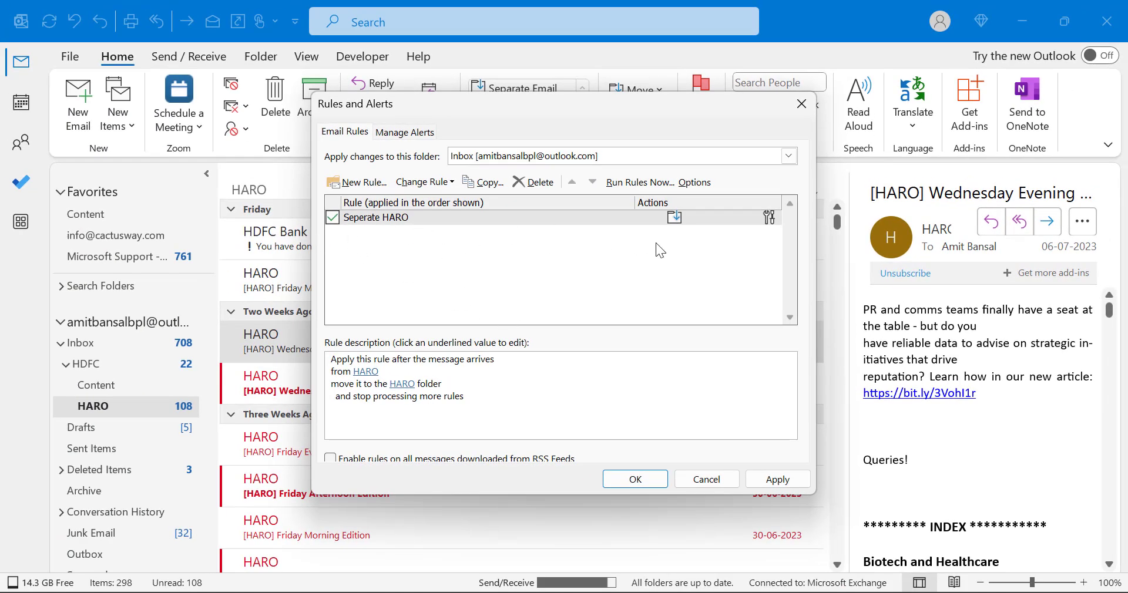
Step: Confirm the rule list and check the messages in the Inbox and the HARO folder
click(635, 478)
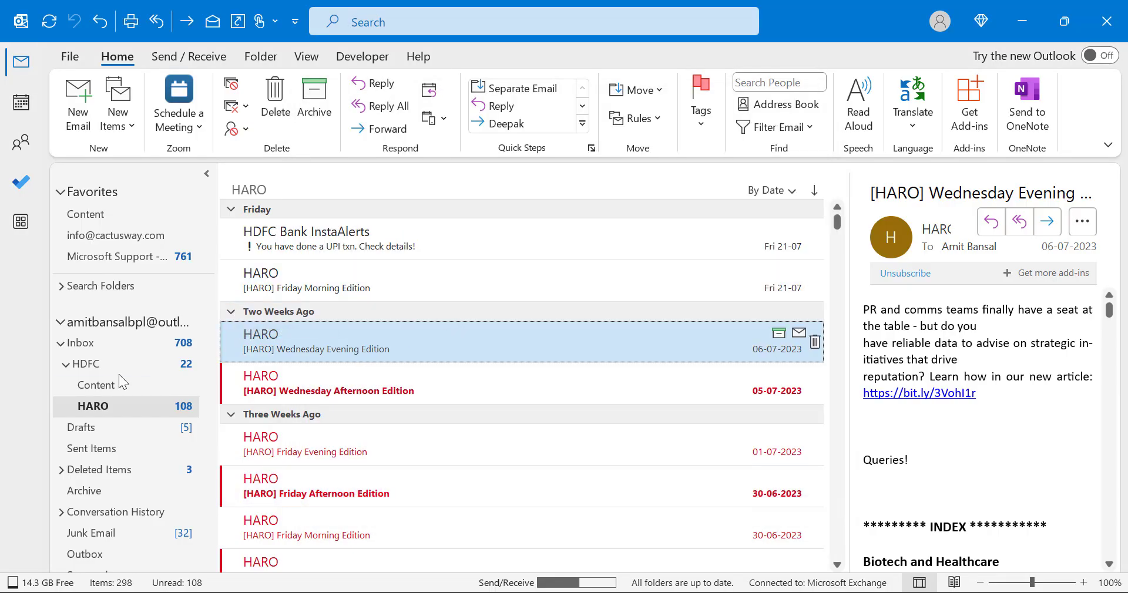
click(104, 341)
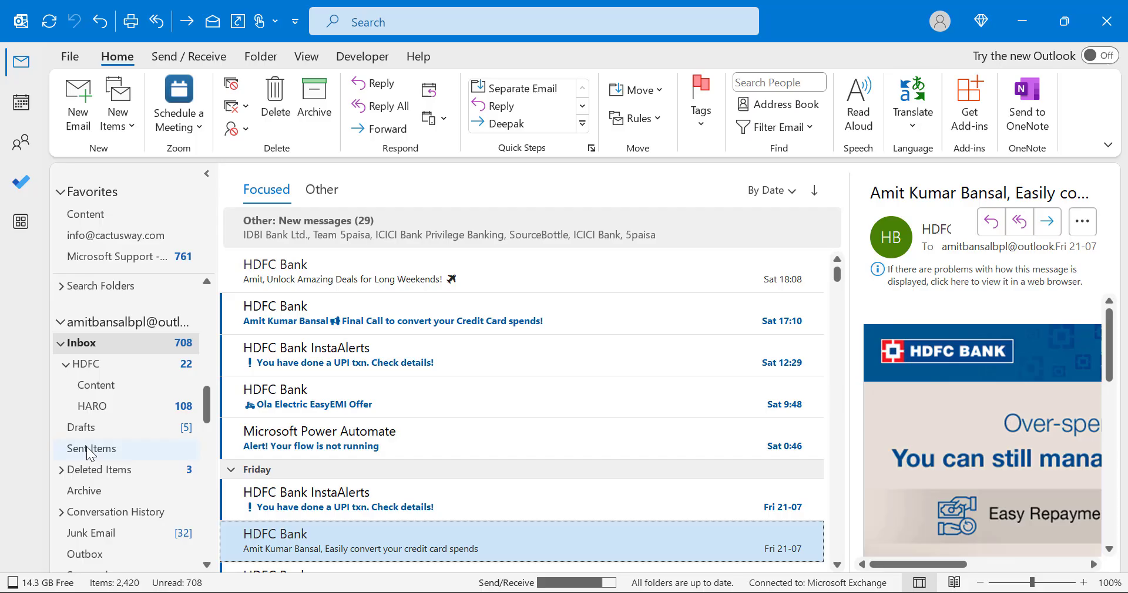
click(114, 407)
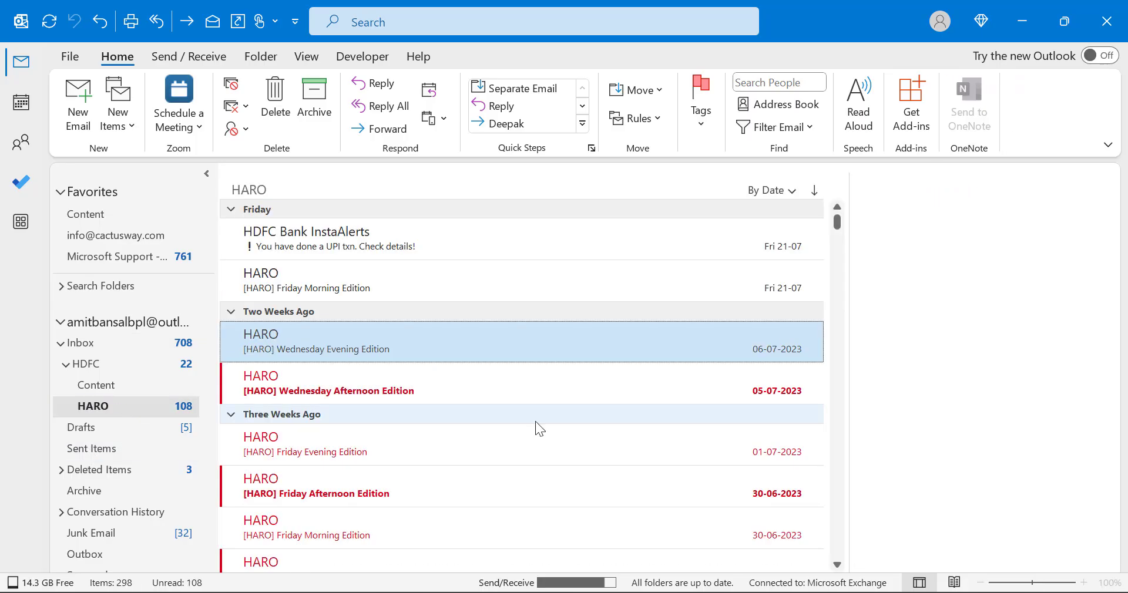